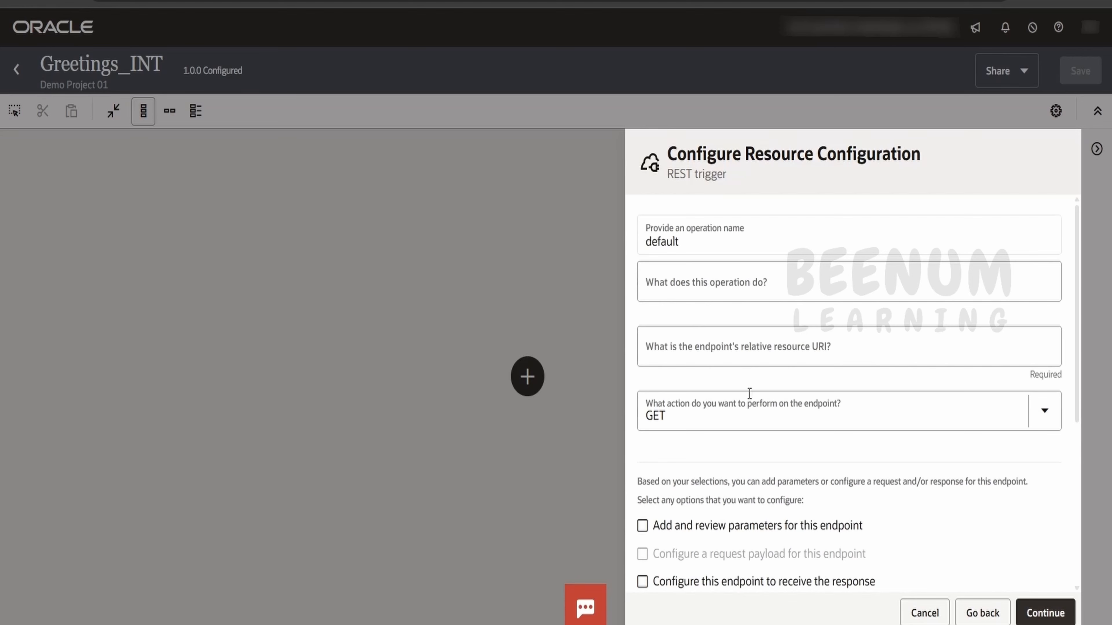
Set the endpoint's relative resource URI to /demo01 and its action to POST
left_click(749, 349)
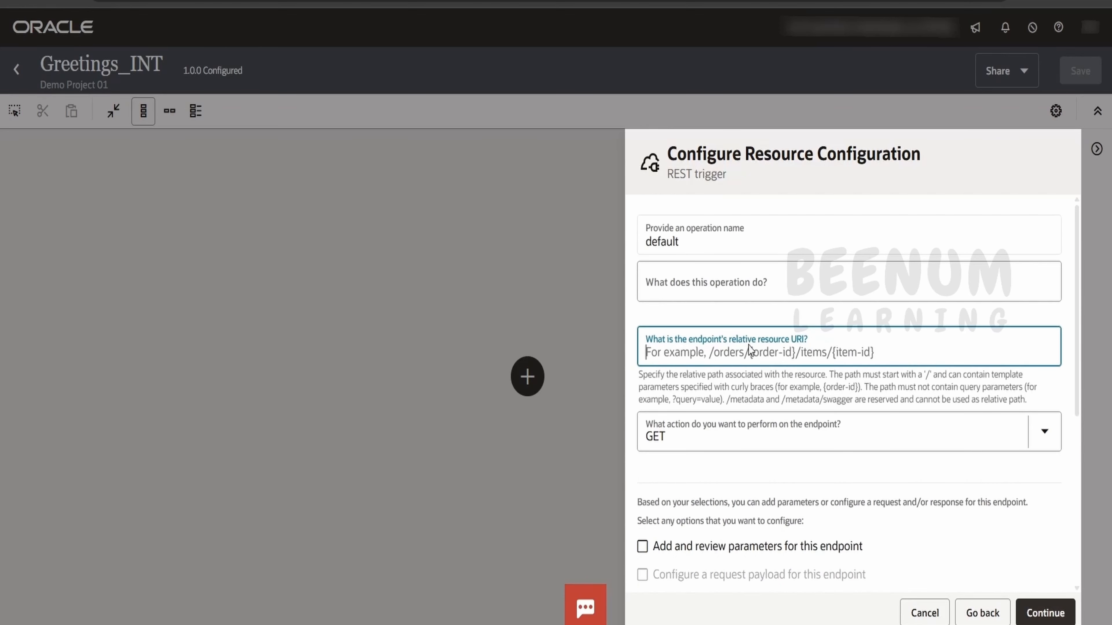
type("/demo01")
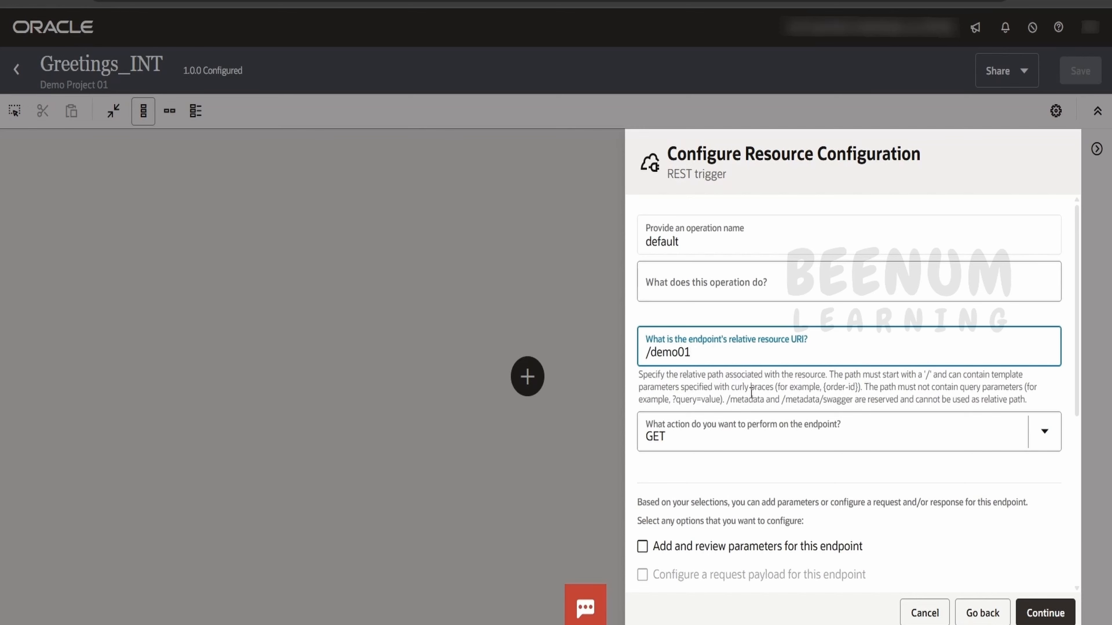
scroll(751, 393, "down", 2)
left_click(745, 350)
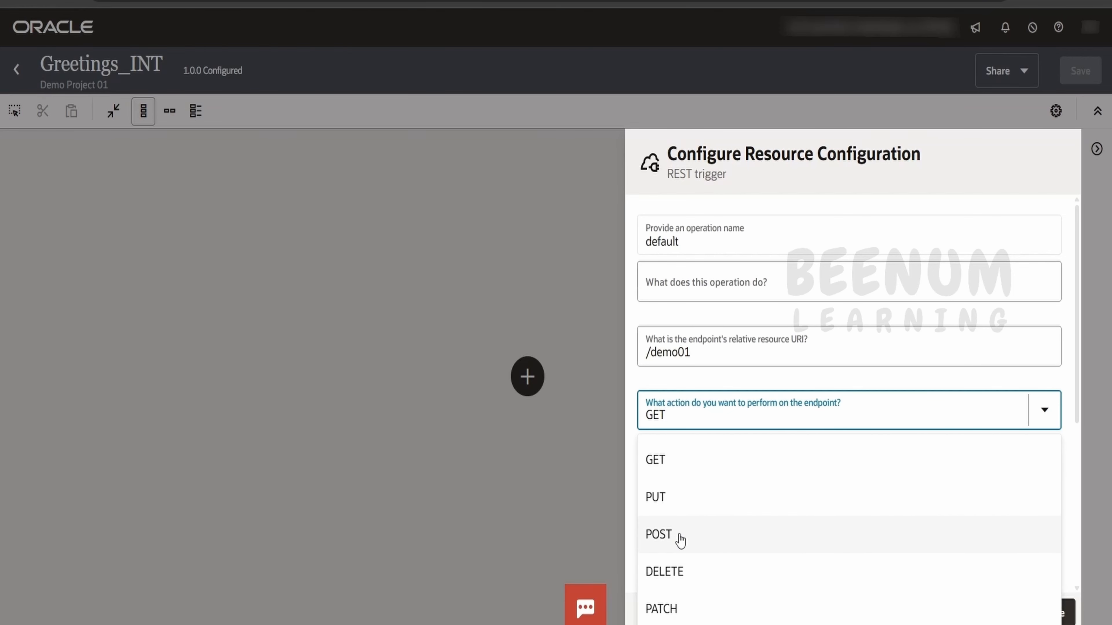
left_click(697, 543)
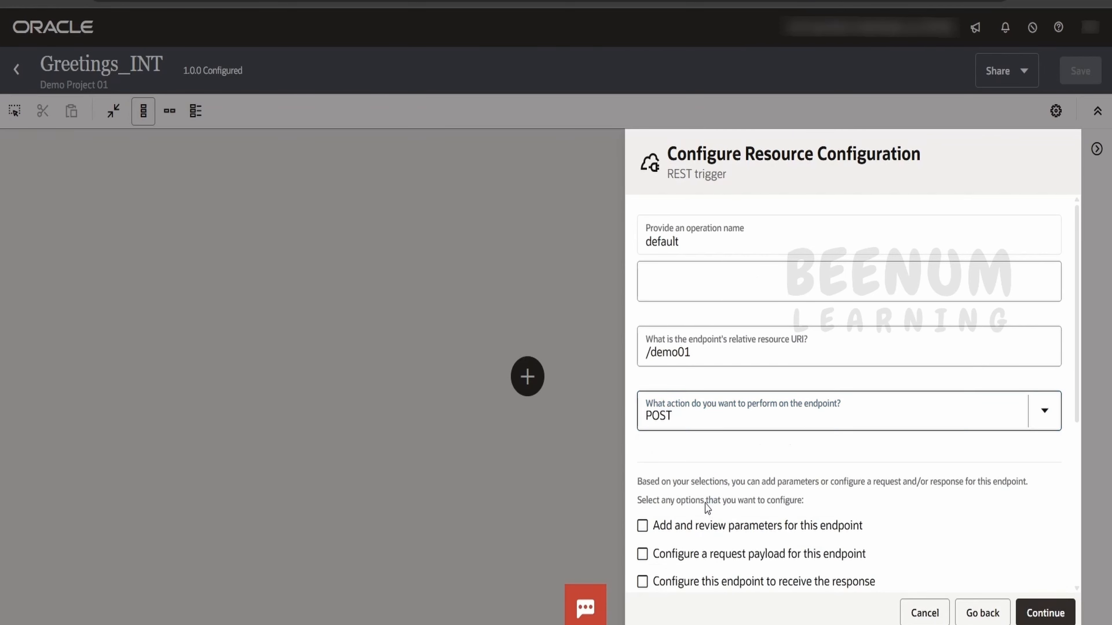
Enable a request payload and receiving the response for the endpoint, and proceed to the request configuration
scroll(692, 417, "down", 5)
scroll(677, 334, "up", 3)
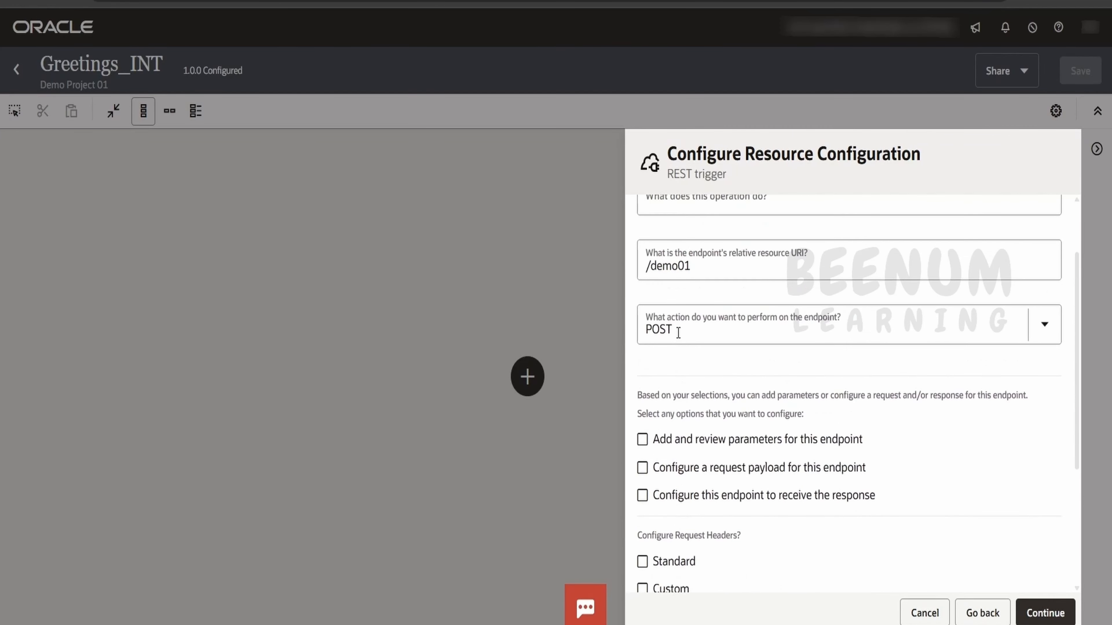
scroll(670, 359, "down", 2)
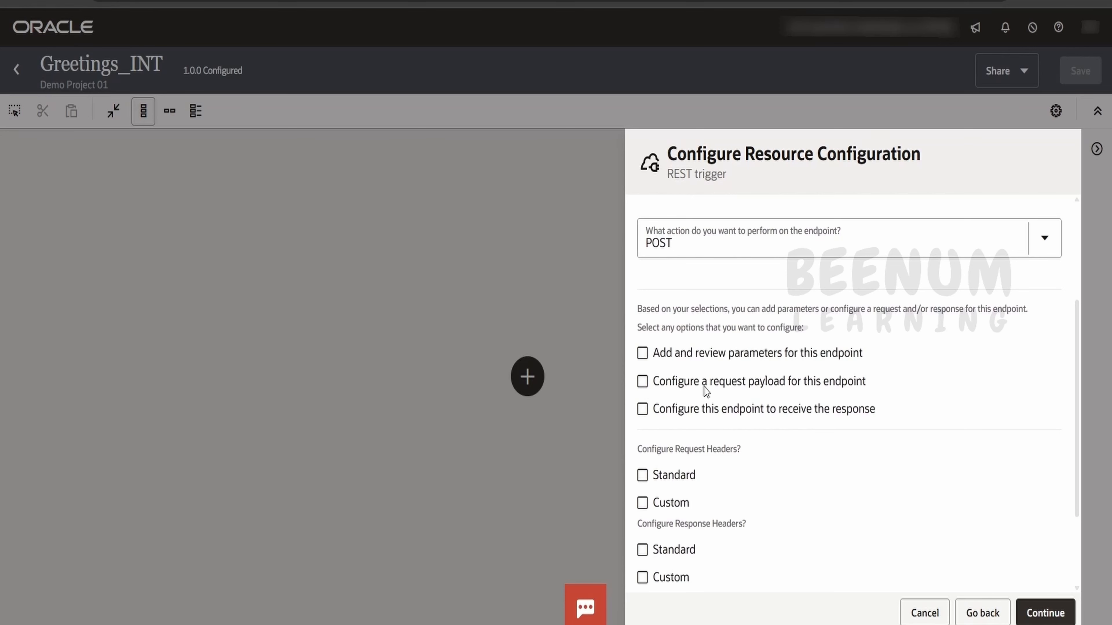
left_click(643, 383)
left_click(642, 411)
scroll(644, 415, "down", 2)
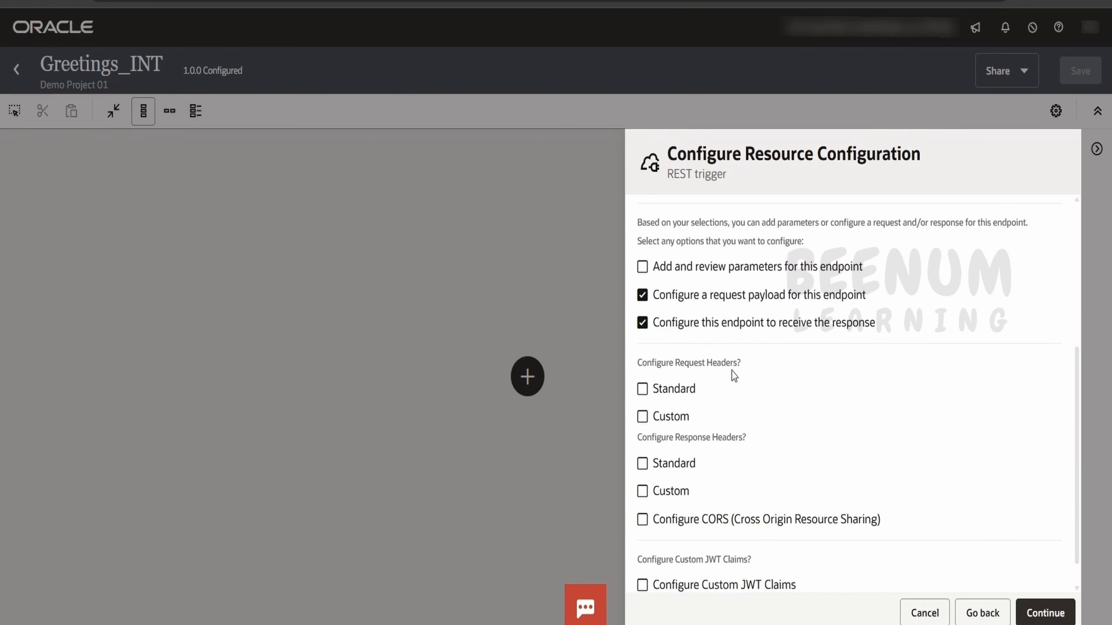
scroll(708, 476, "down", 1)
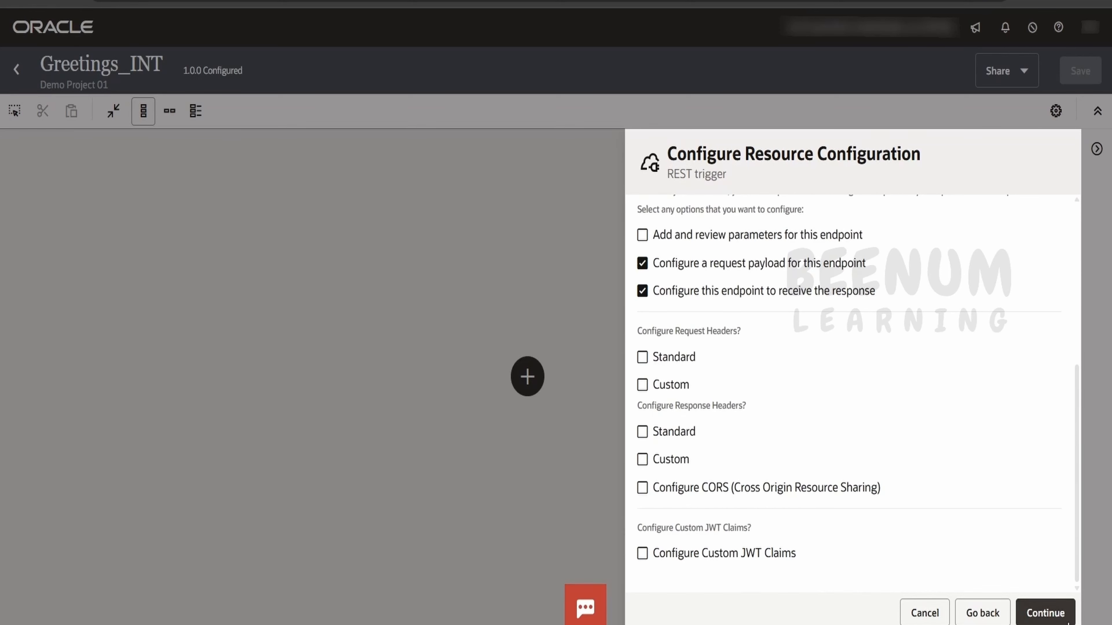
left_click(1052, 605)
Select JSON Sample as the request payload format
scroll(856, 342, "down", 3)
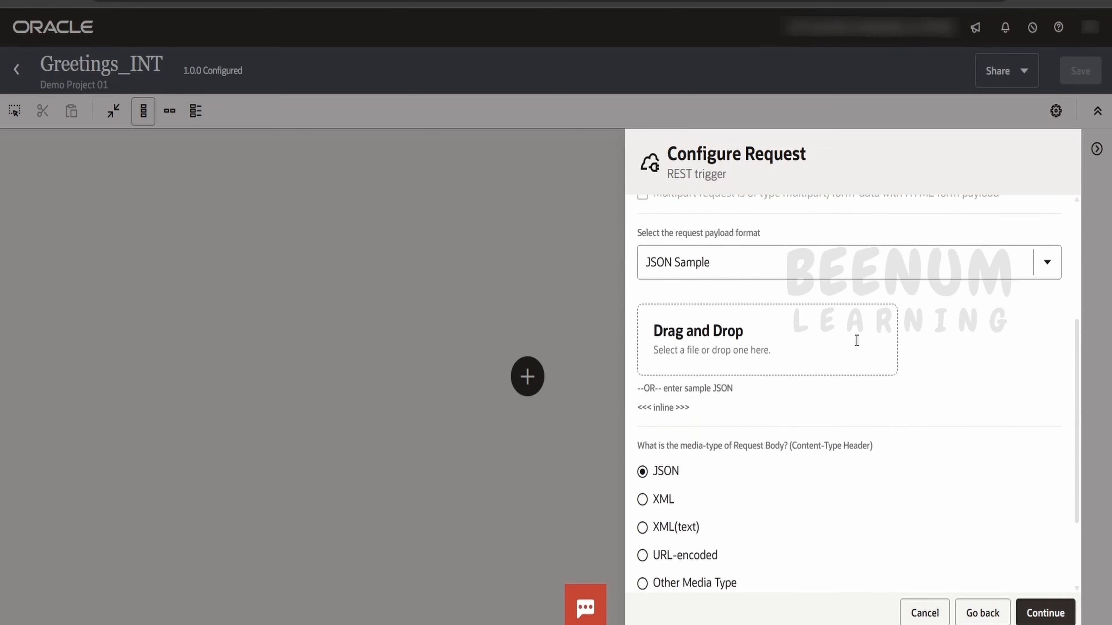
scroll(856, 342, "up", 1)
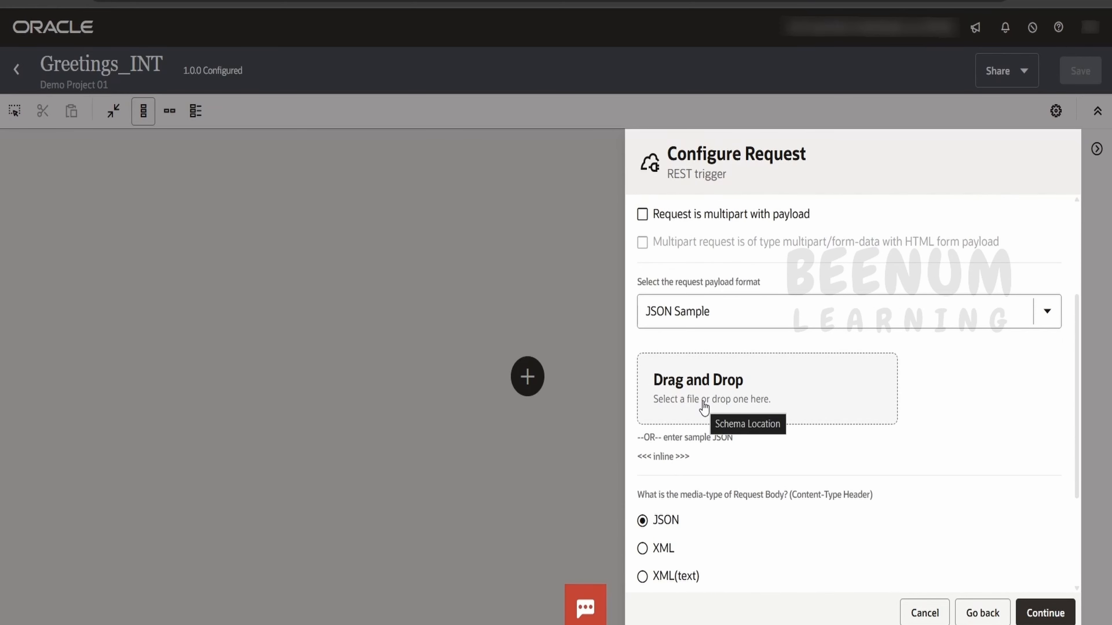
scroll(703, 407, "up", 2)
scroll(704, 407, "down", 1)
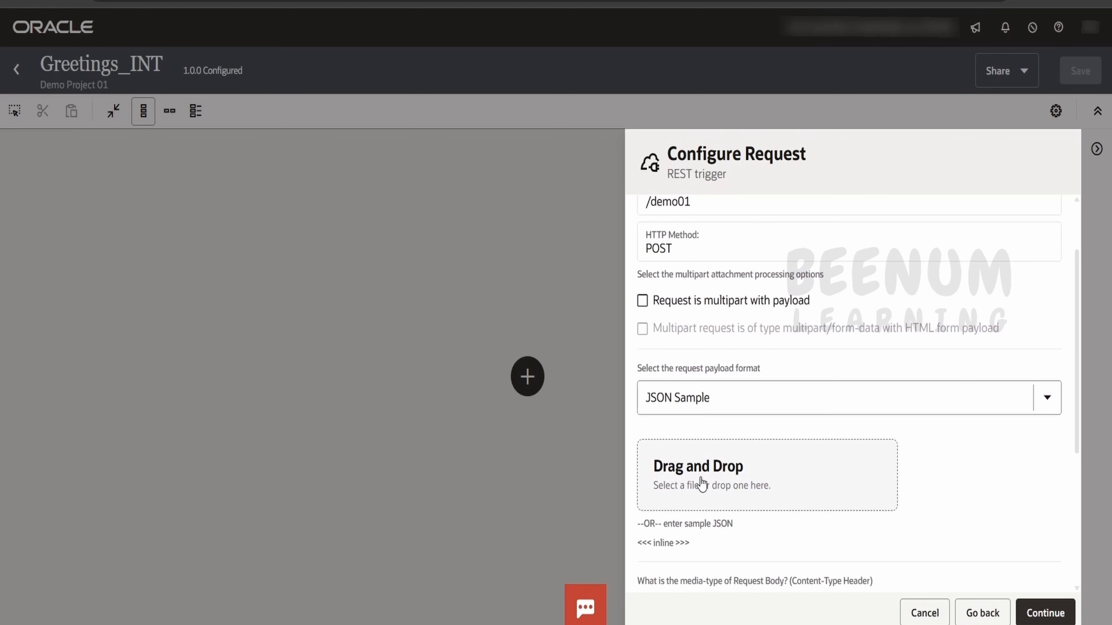
left_click(728, 404)
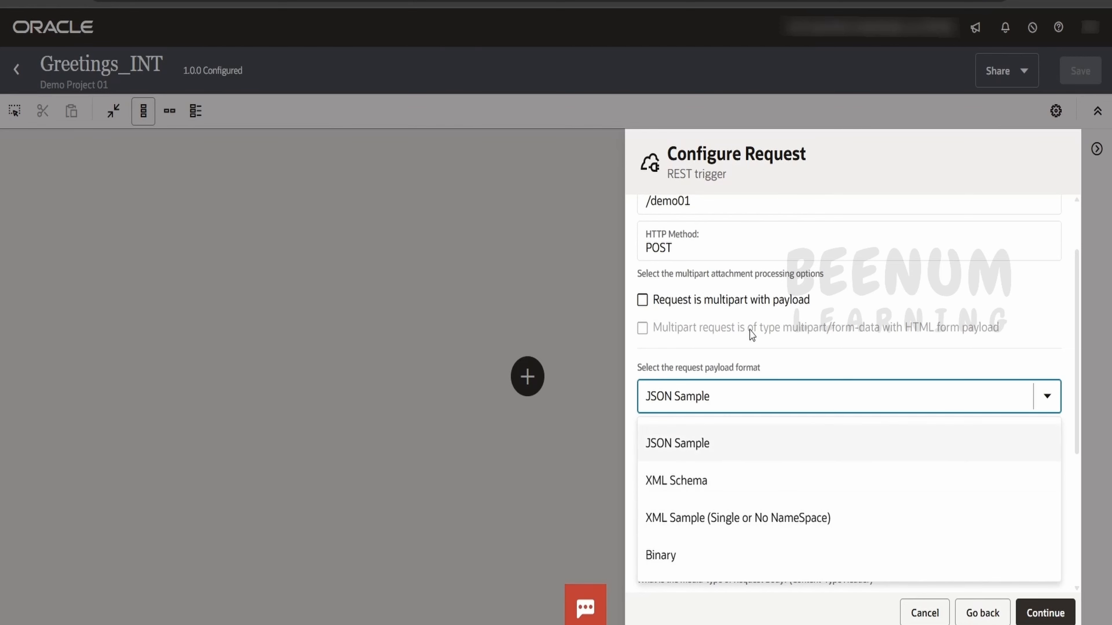
left_click(701, 442)
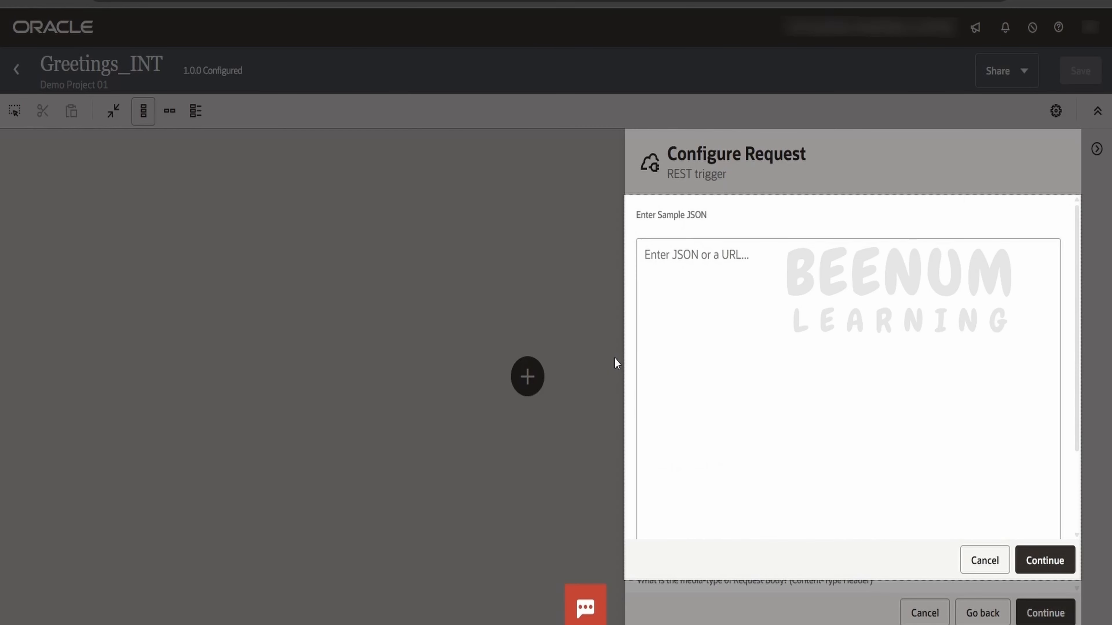
Enter an inline sample request JSON with a "name" field holding a sample first name, and proceed to the response configuration
type("{")
key("Return")
key("Return")
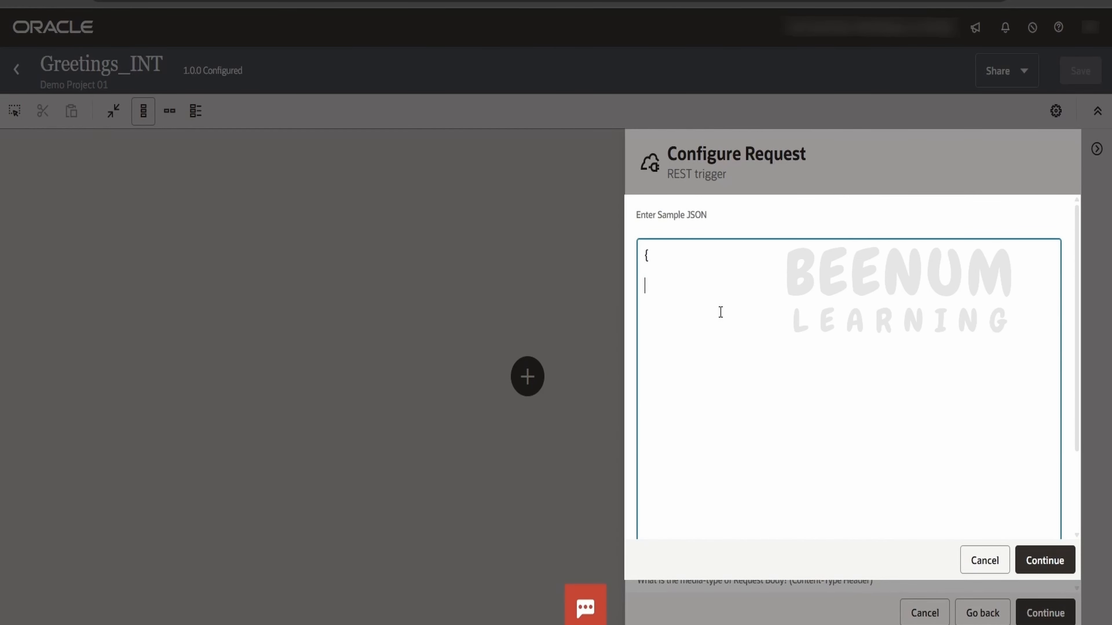
type("}")
key("Up")
type("\"name\":\"umar\"")
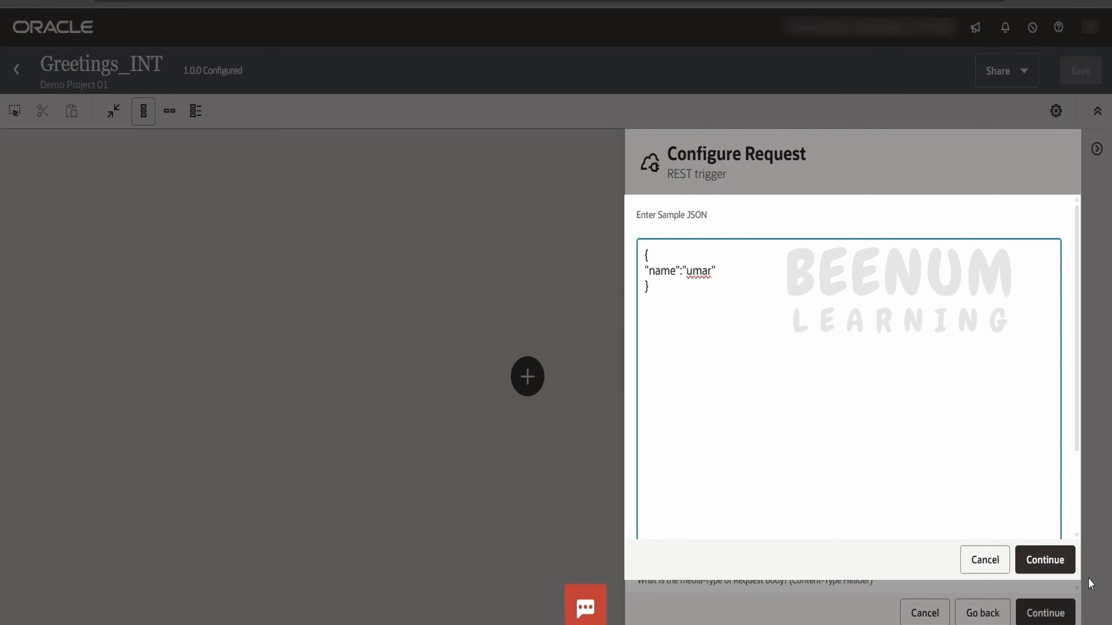
left_click(1060, 560)
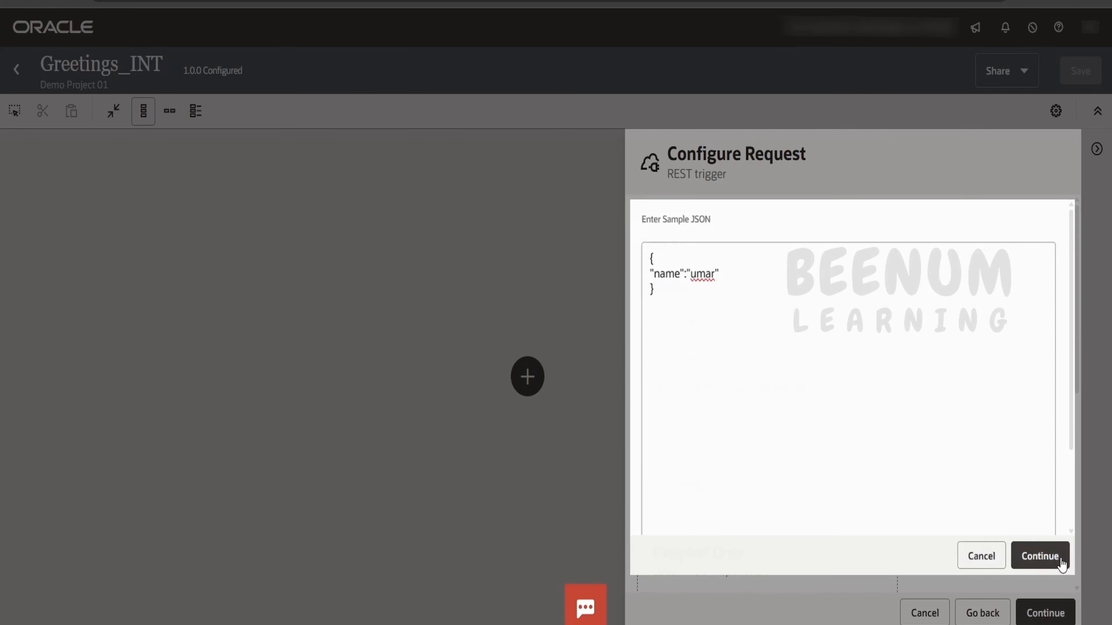
scroll(1023, 516, "down", 3)
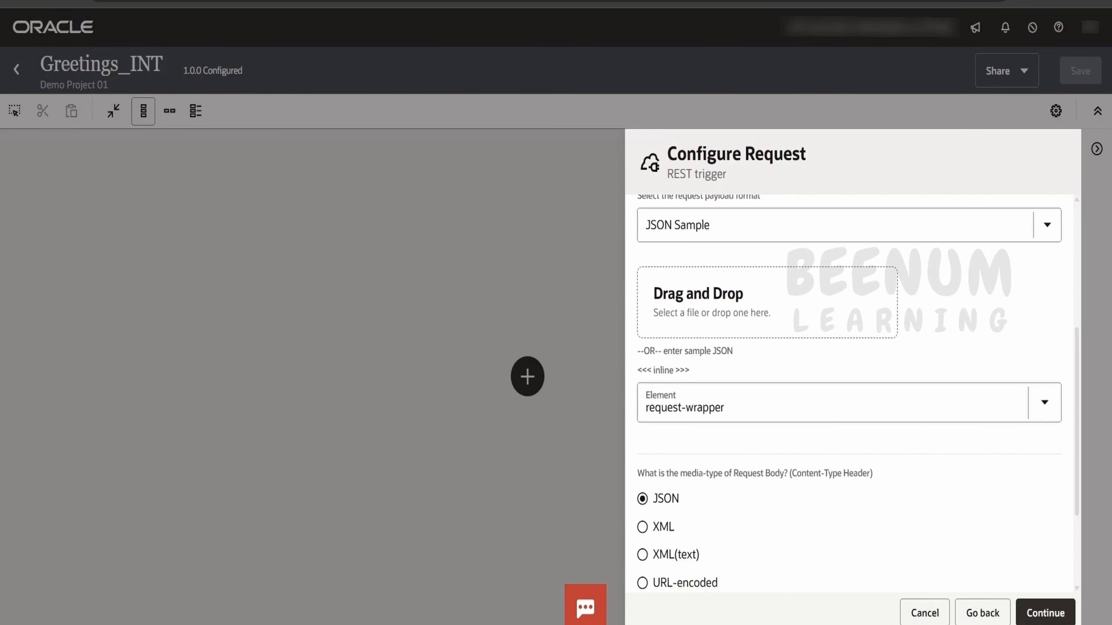
left_click(1060, 613)
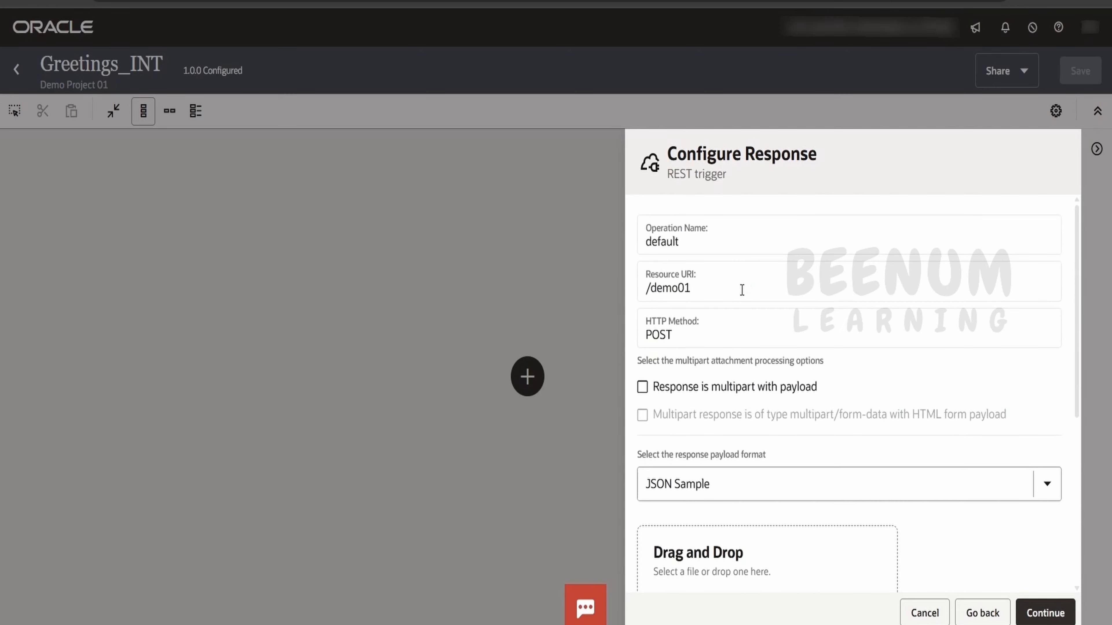
Review the response payload format and media-type options, leaving JSON Sample selected
scroll(742, 290, "down", 5)
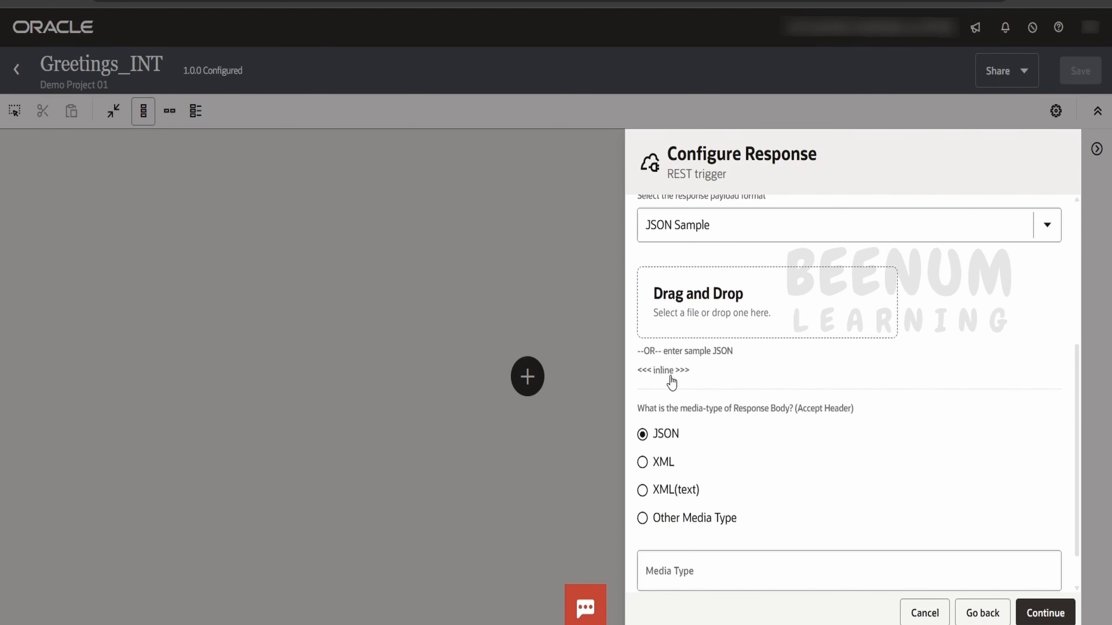
left_click(703, 226)
left_click(762, 503)
scroll(667, 442, "down", 1)
scroll(674, 420, "up", 4)
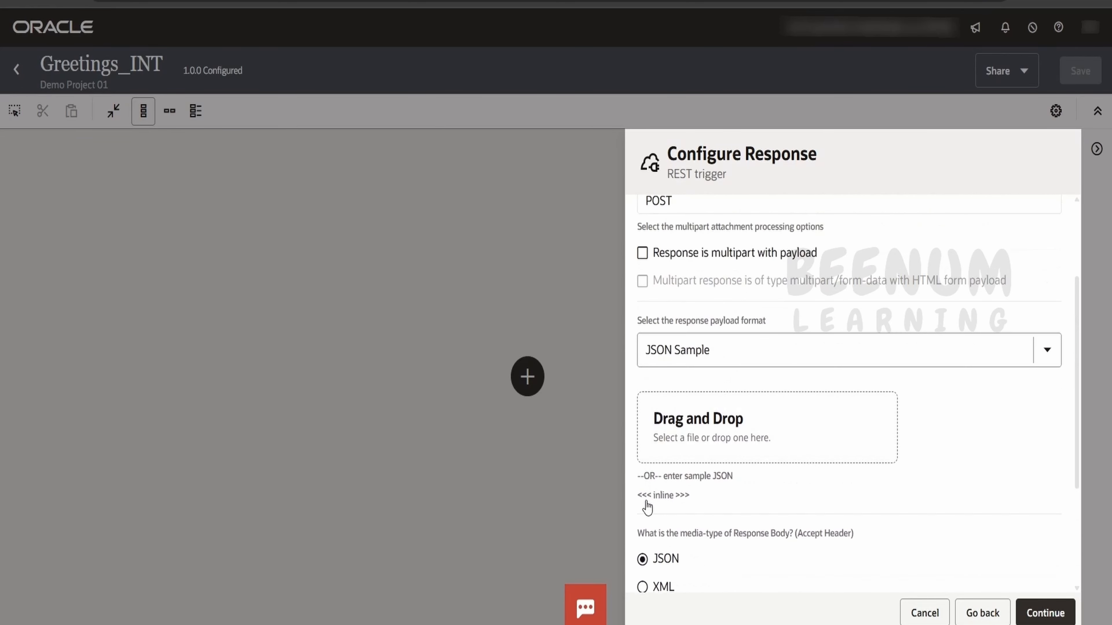
Enter the inline sample response JSON with "greetings":"Hello have a nice day" and finish configuring the REST trigger
left_click(659, 495)
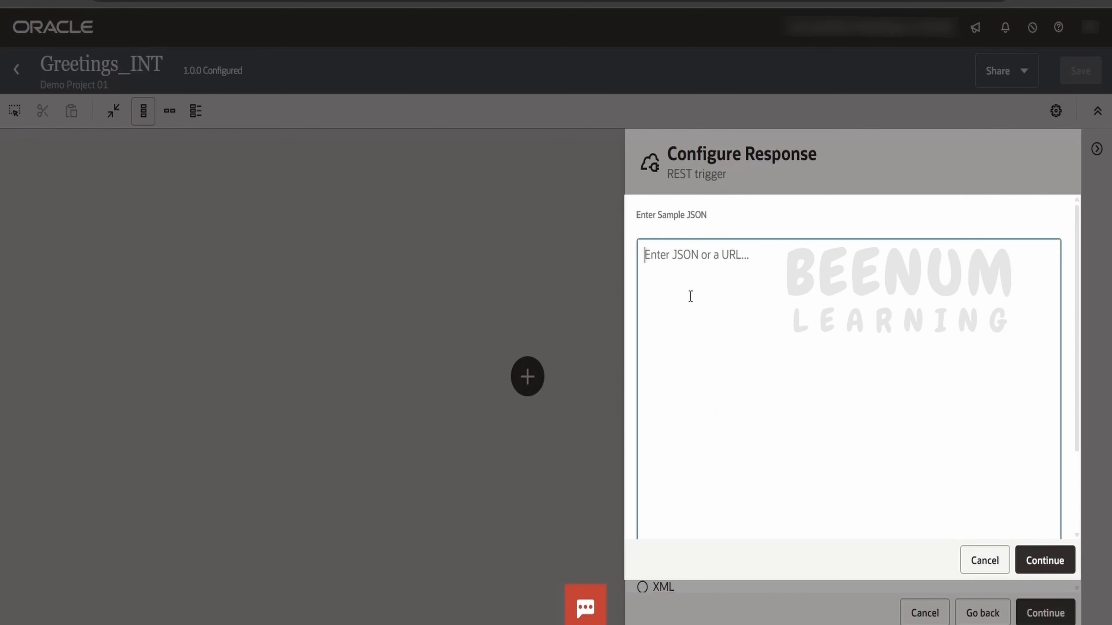
type("{  }")
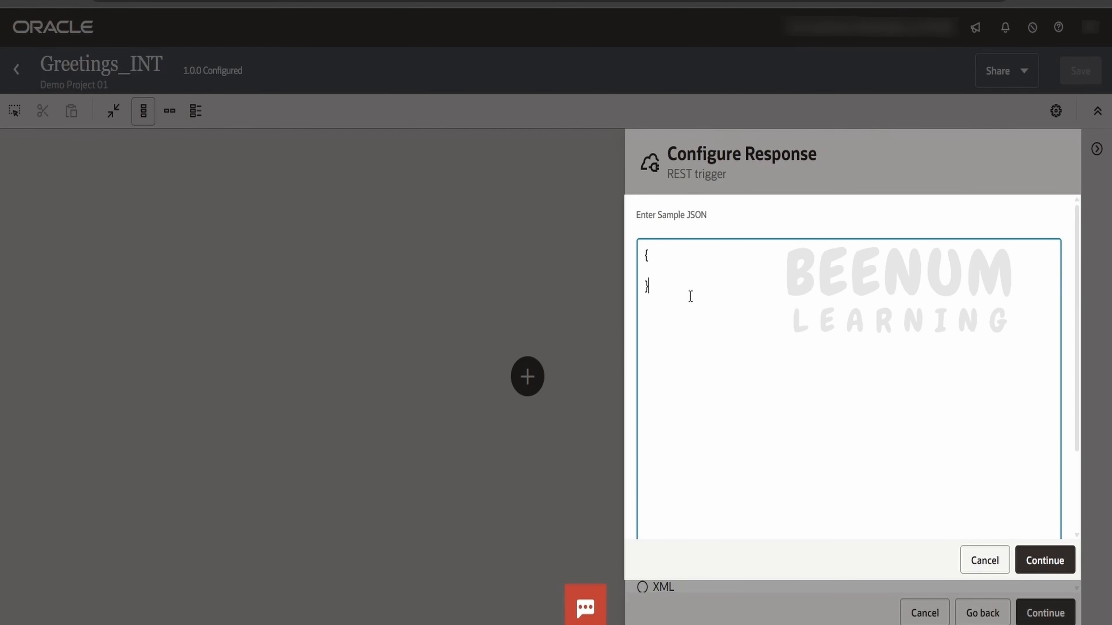
key("Up")
type("\"greetings\":\"Hello have a ")
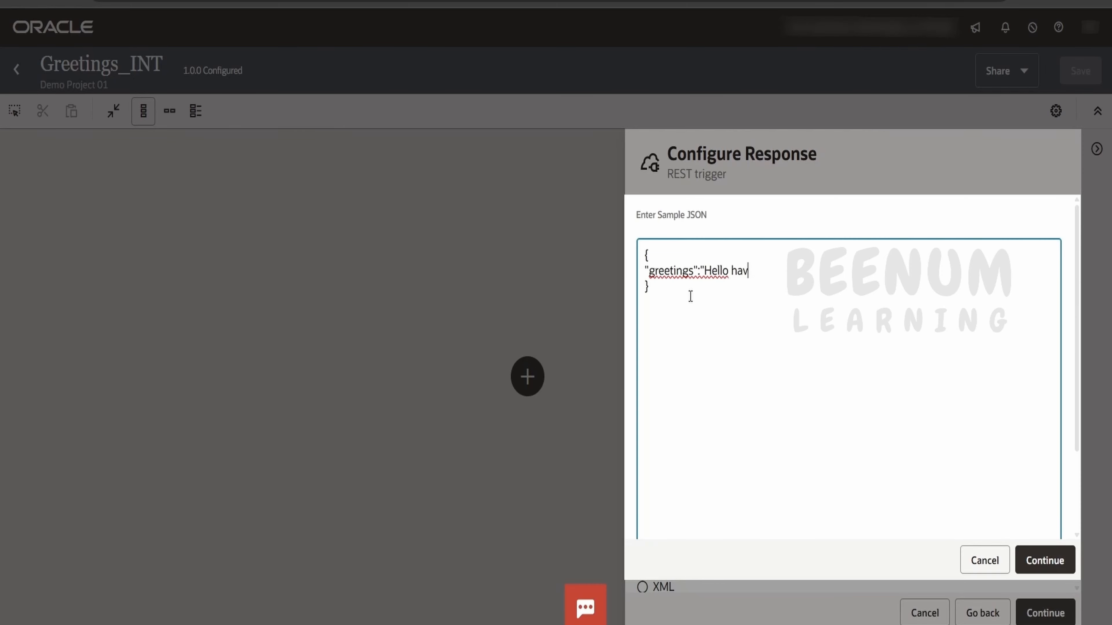
type("nice day")
left_click(1053, 561)
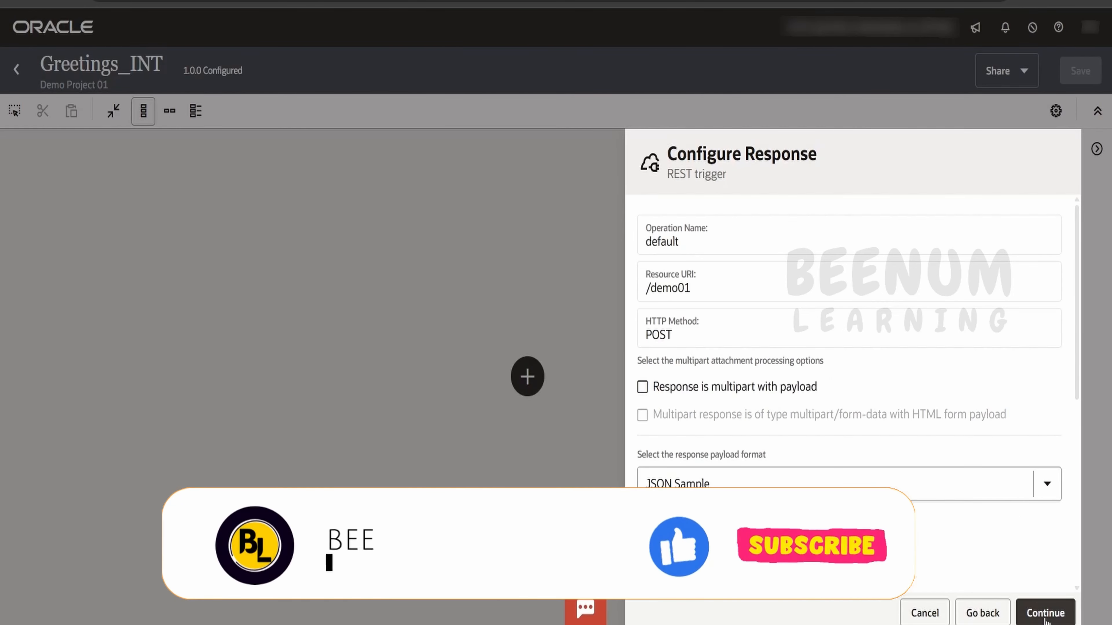
left_click(1045, 615)
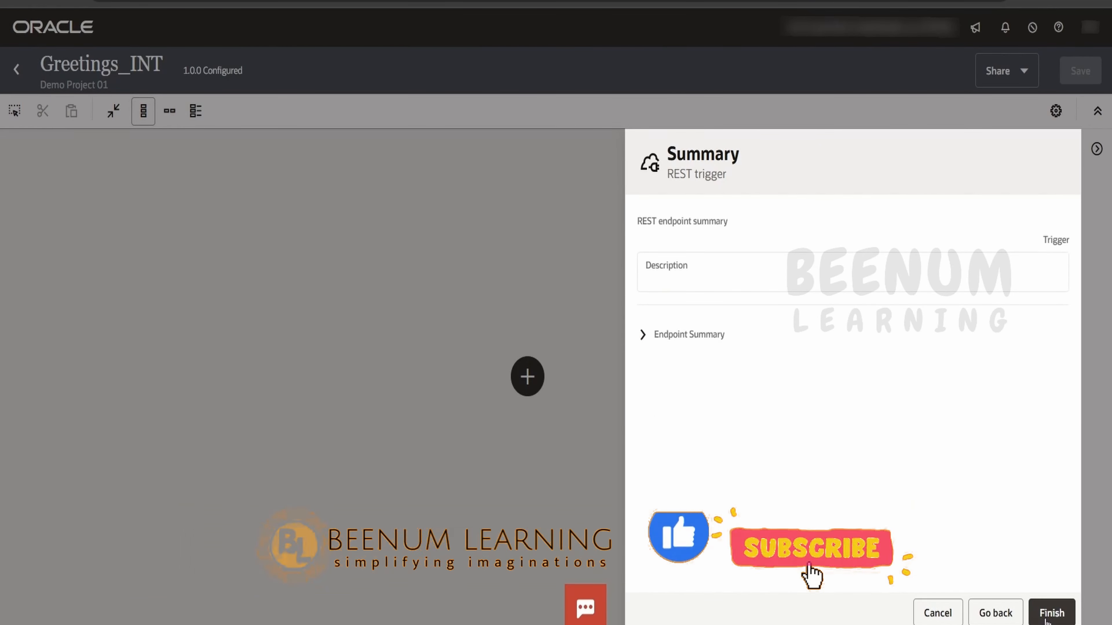
left_click(1050, 613)
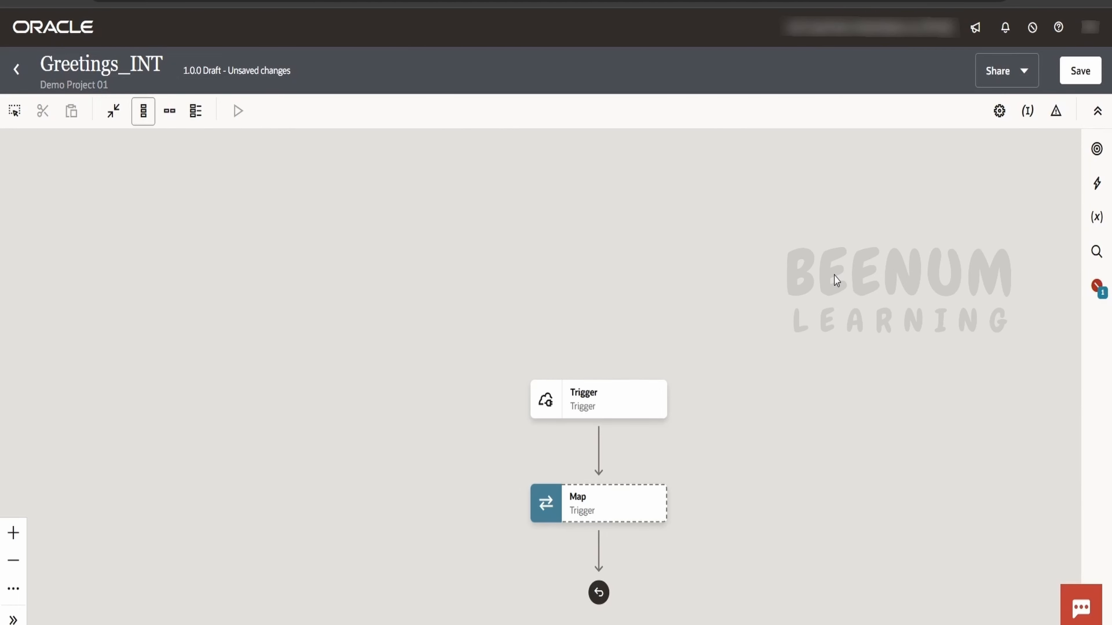
Compare the canvas layouts, including the detailed one, and display the integration flow horizontally
left_click_drag(780, 339, 701, 254)
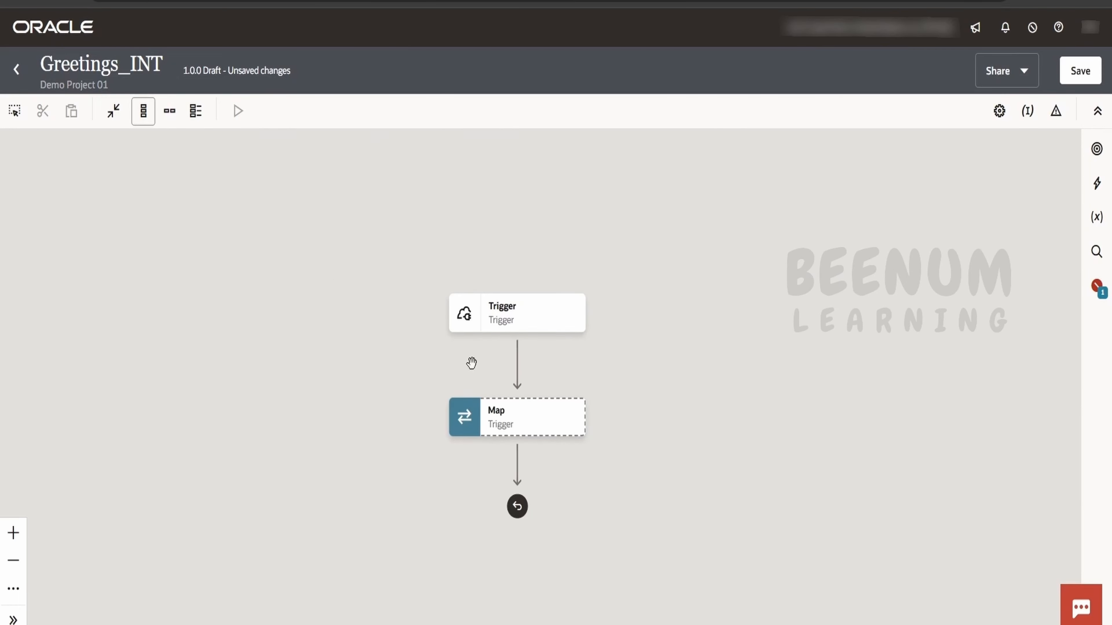
left_click(178, 117)
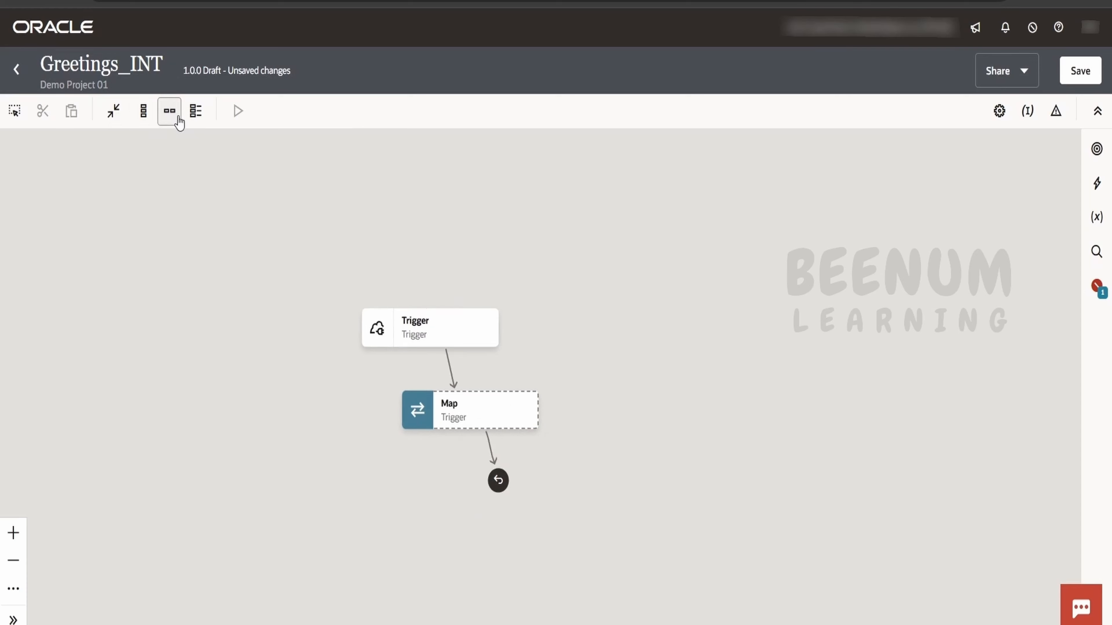
left_click(195, 111)
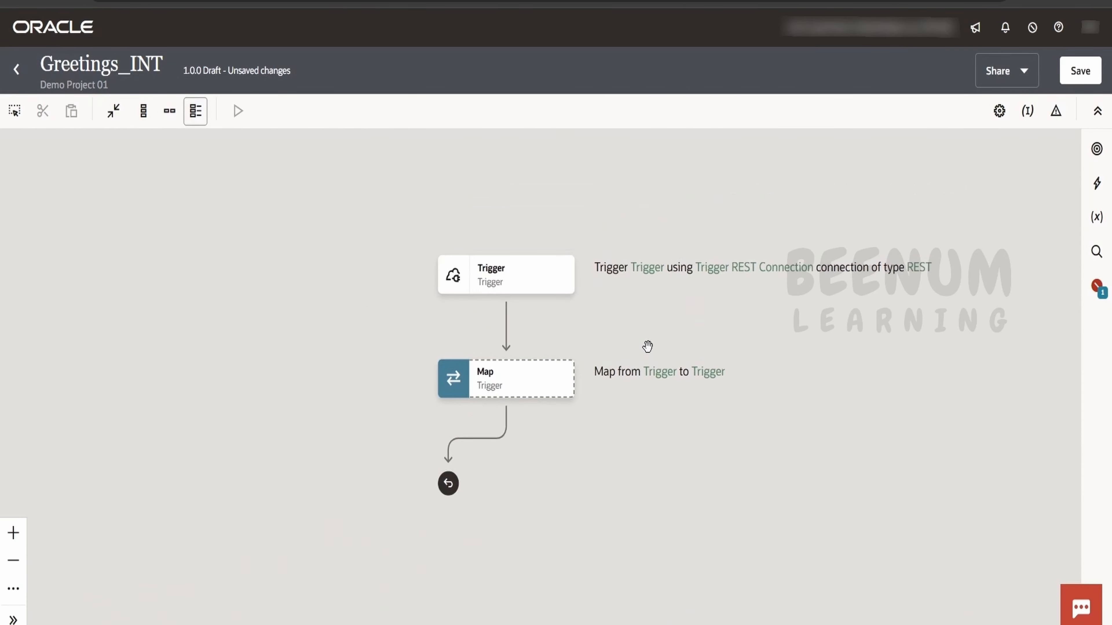
left_click(169, 115)
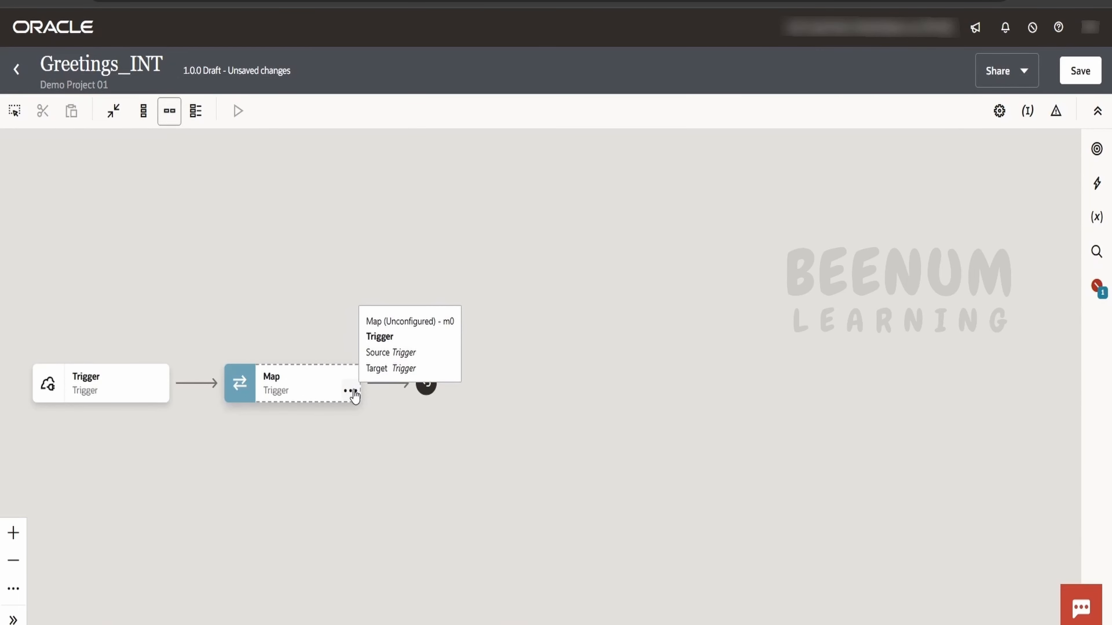
Open the Map action for editing and turn on the Developer and XSLT views in the mapper
left_click(352, 391)
left_click(367, 428)
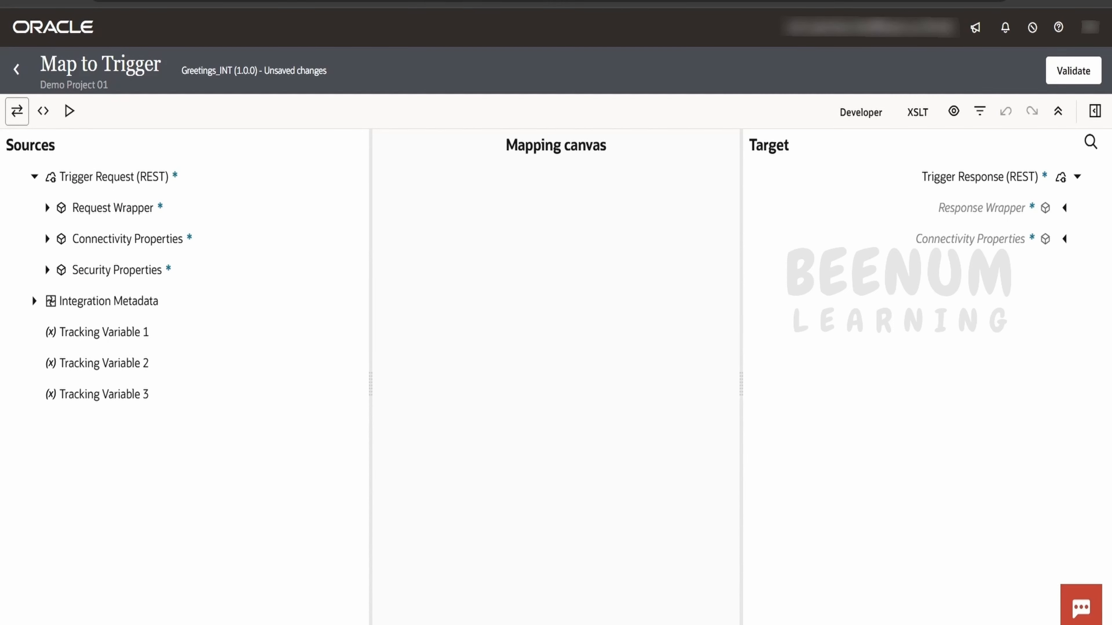
left_click(918, 121)
left_click(861, 113)
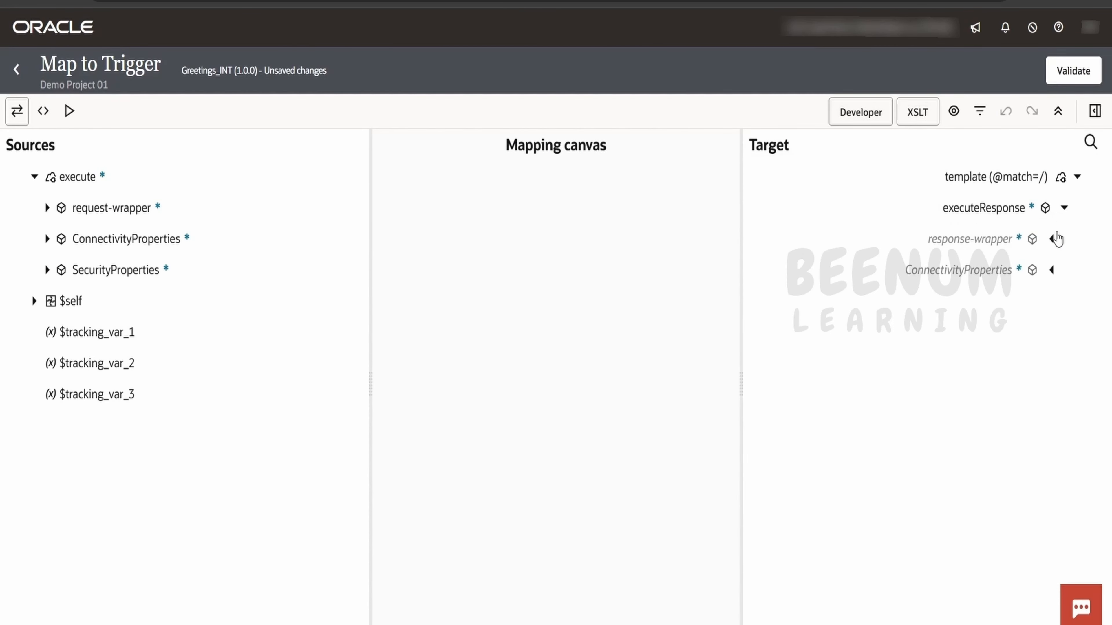
Map the source name element under request-wrapper to the target greetings element under response-wrapper
left_click(1052, 240)
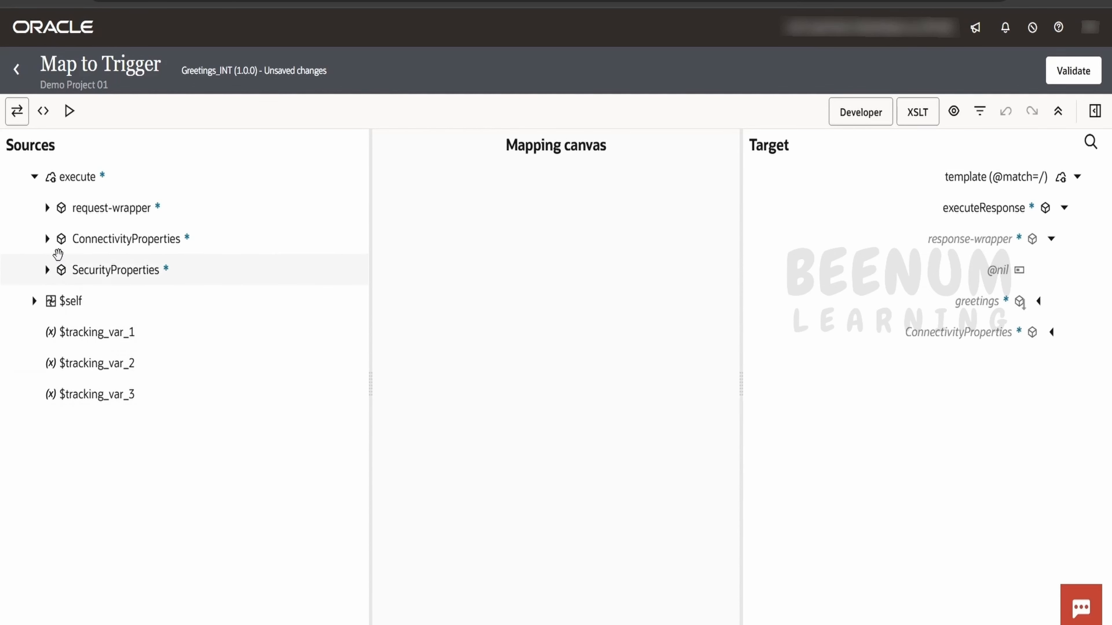
left_click(47, 209)
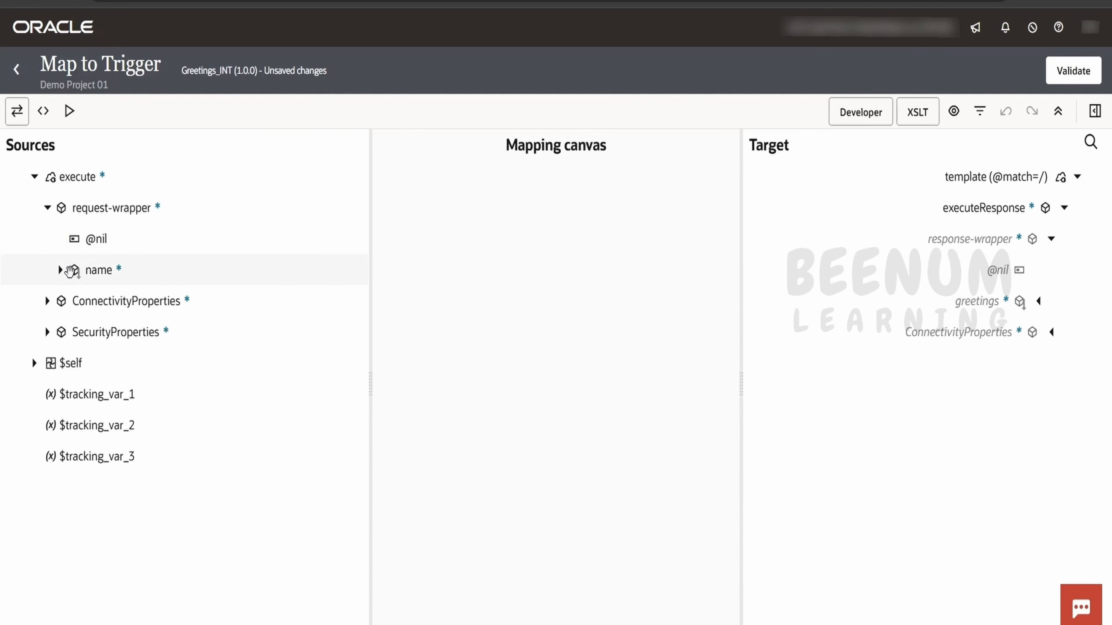
left_click_drag(106, 271, 454, 273)
left_click_drag(89, 270, 946, 307)
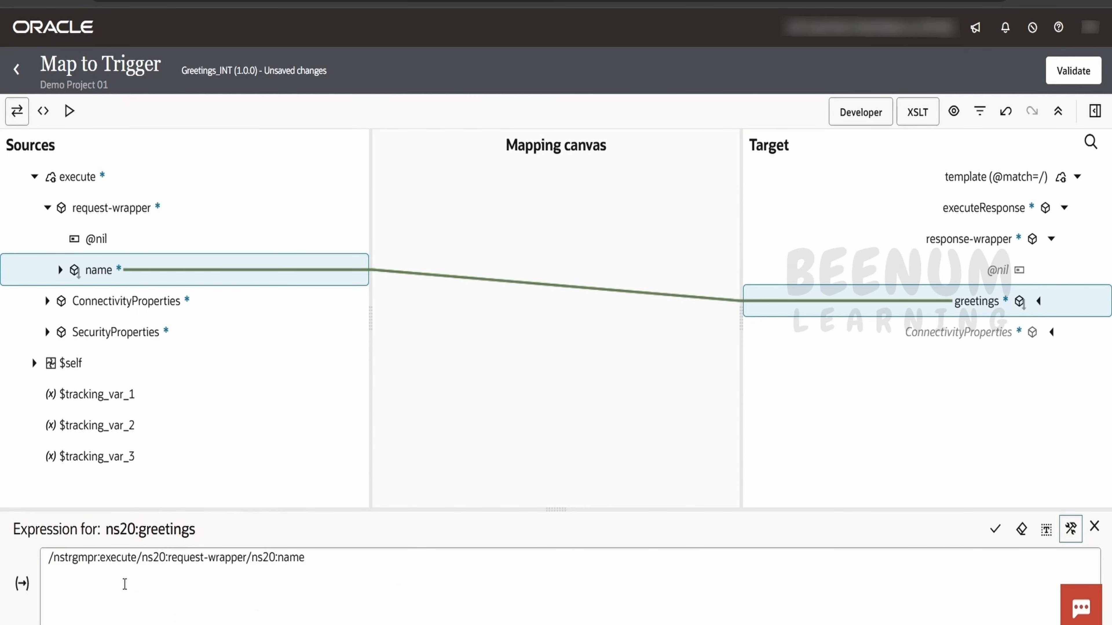
Show the String functions in the mapper and try to replace the greetings expression with the concat function
triple_click(381, 573)
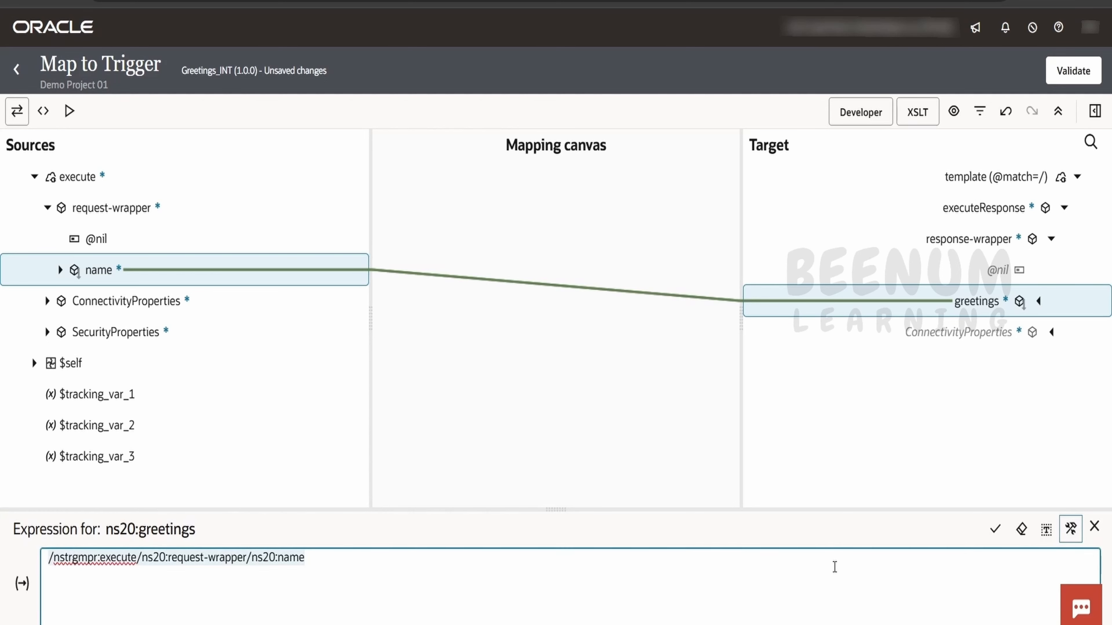
left_click(1022, 531)
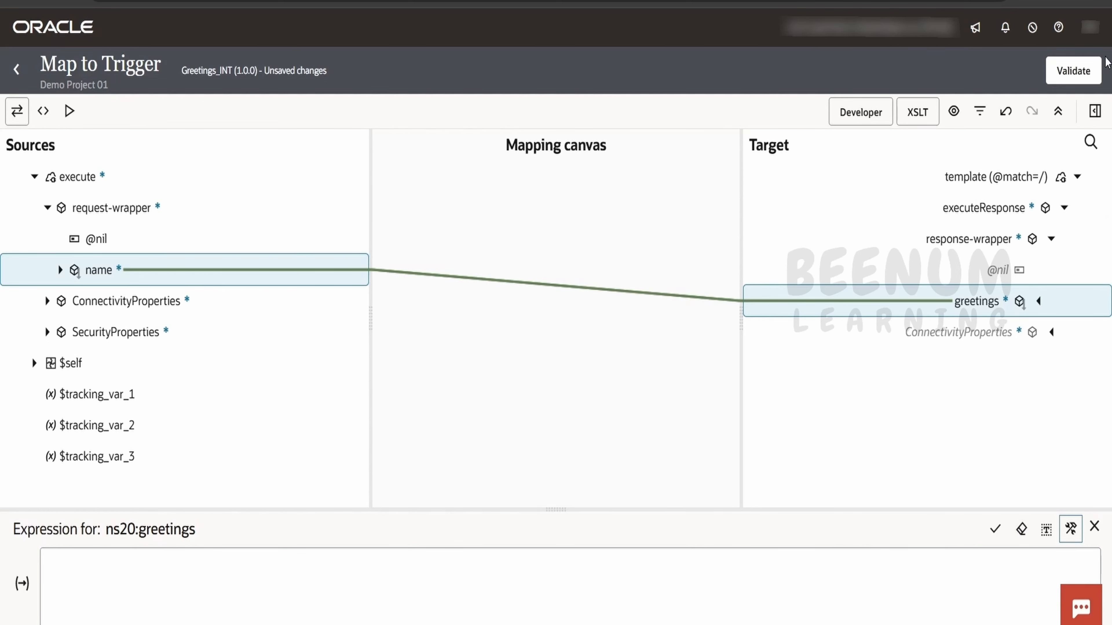
left_click(1095, 111)
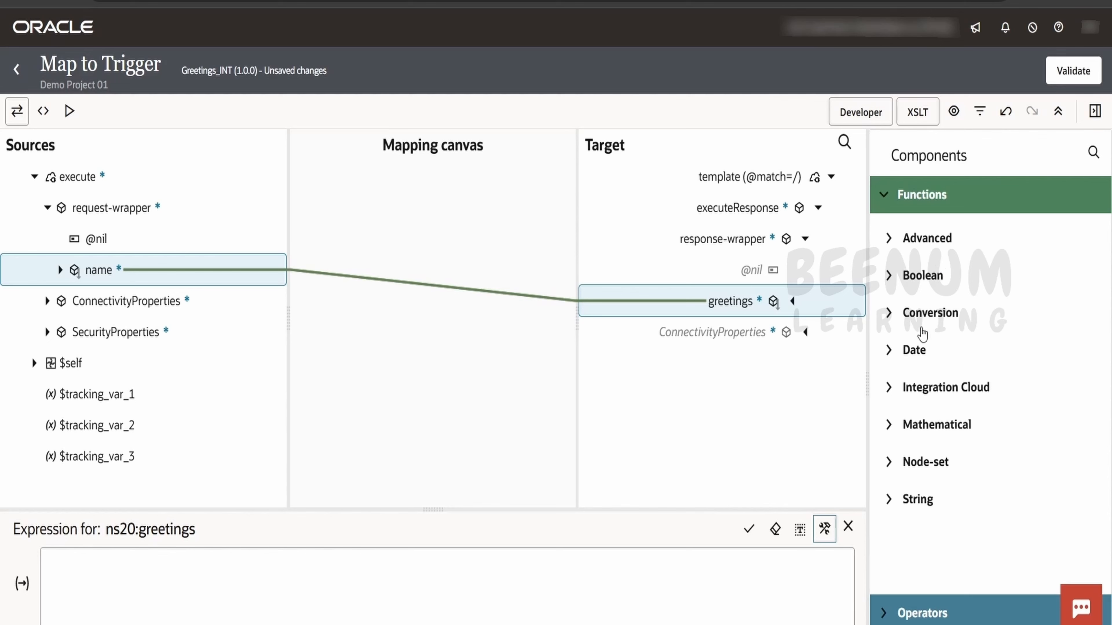
left_click(891, 503)
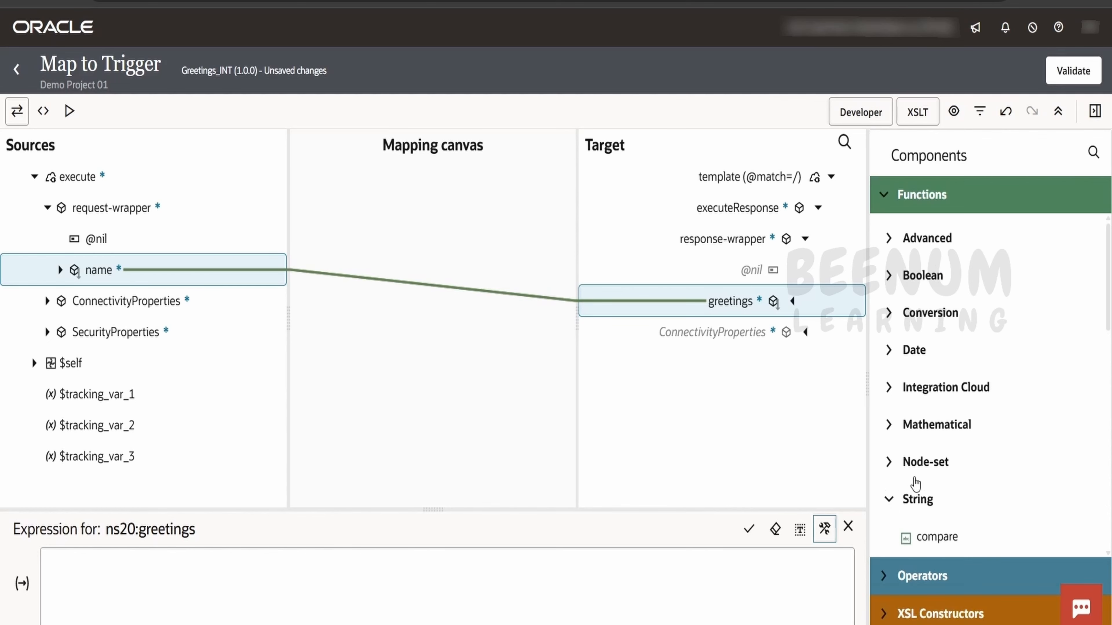
scroll(916, 484, "down", 4)
scroll(916, 484, "down", 4)
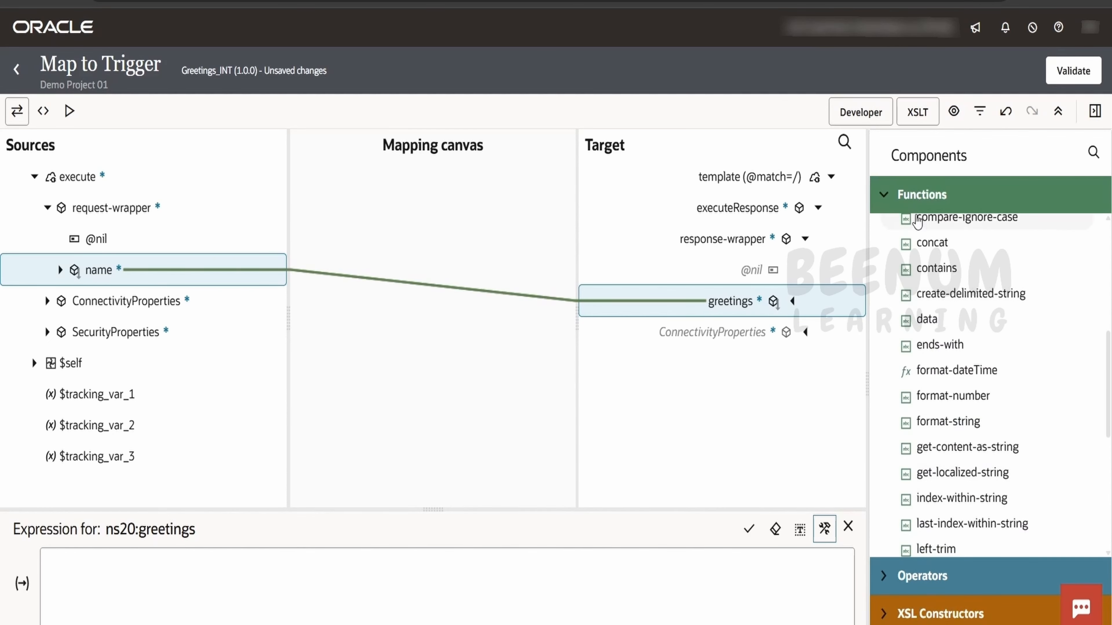
left_click_drag(924, 242, 302, 583)
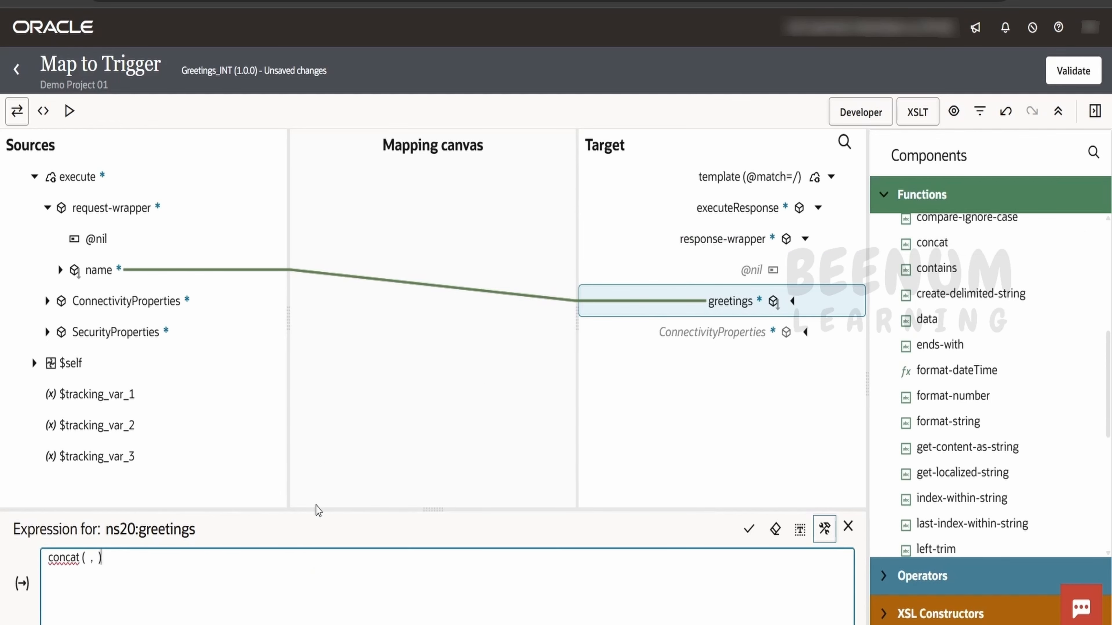
left_click(848, 526)
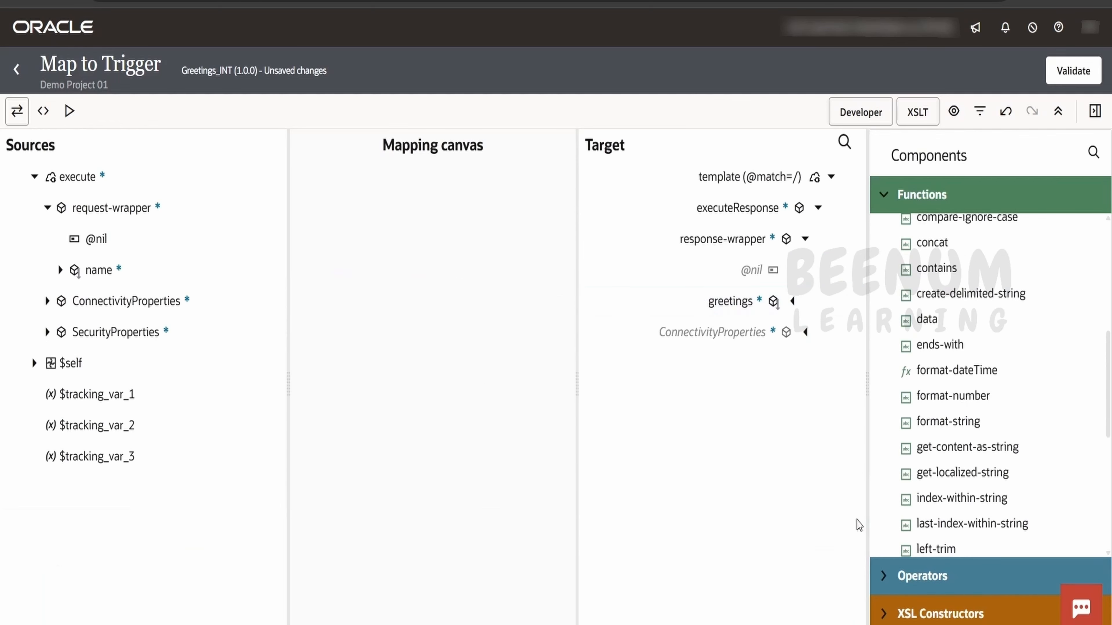
Delete the mapping from name to greetings and remove the greetings target node under response-wrapper
left_click(745, 302)
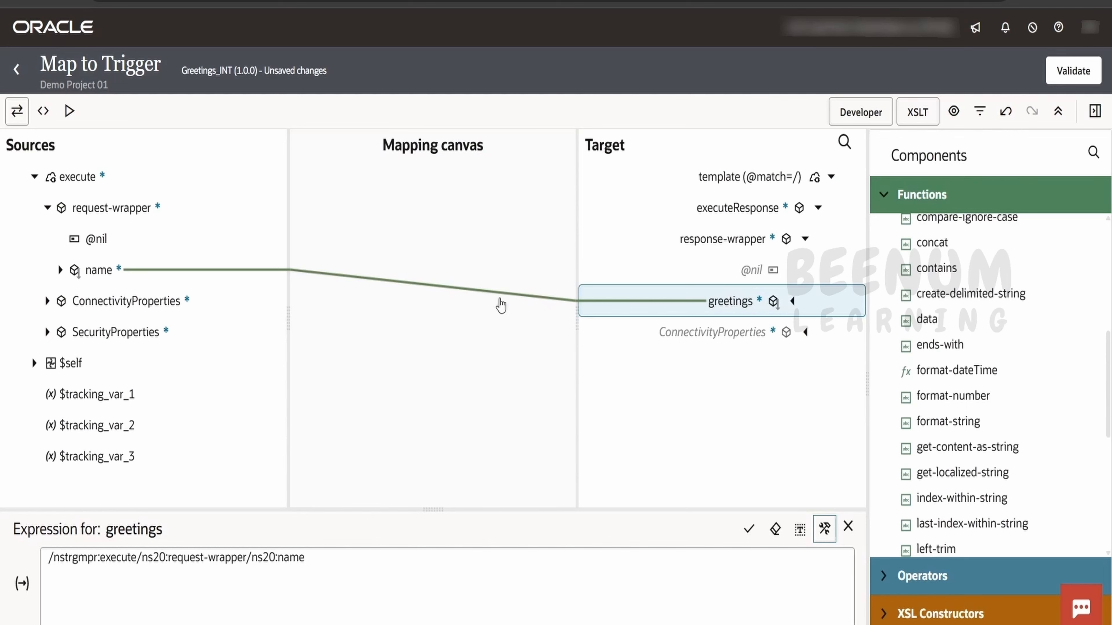
right_click(509, 303)
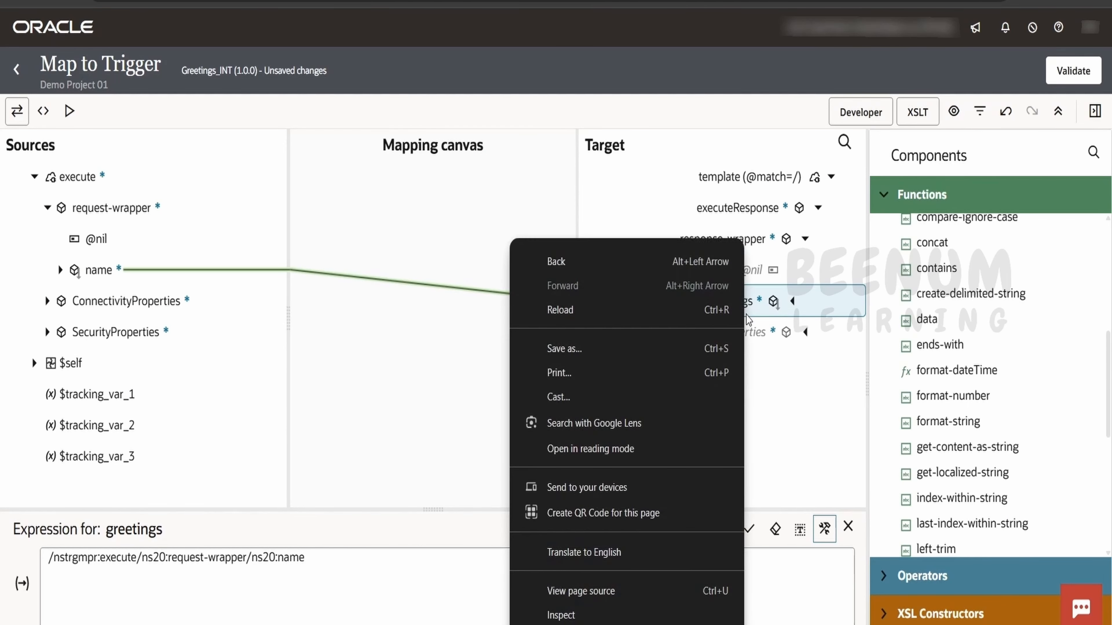
right_click(766, 307)
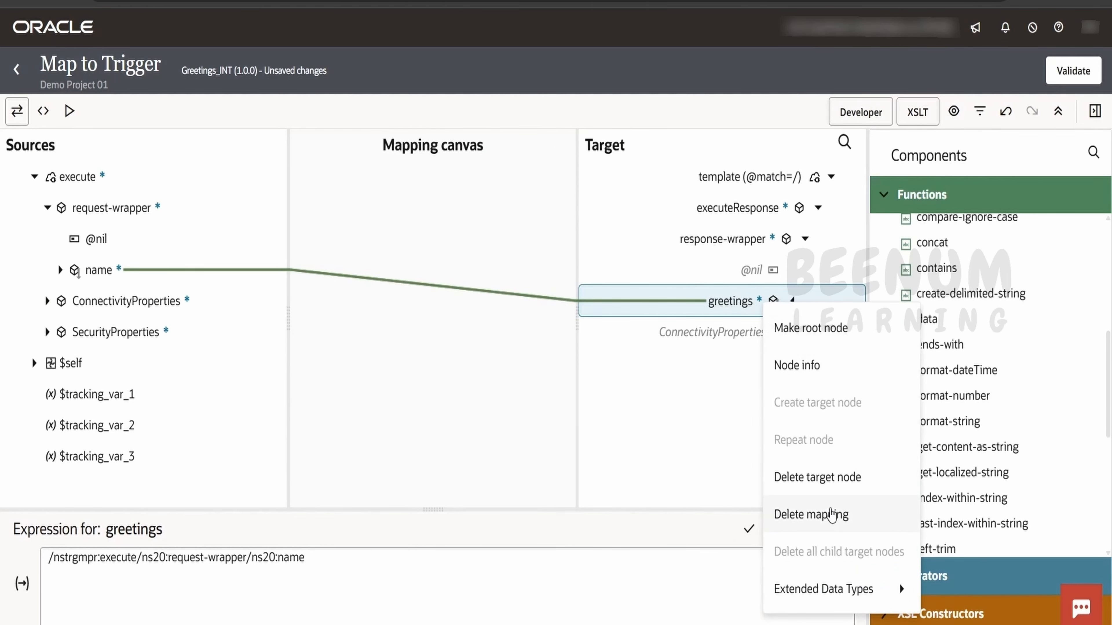
left_click(830, 515)
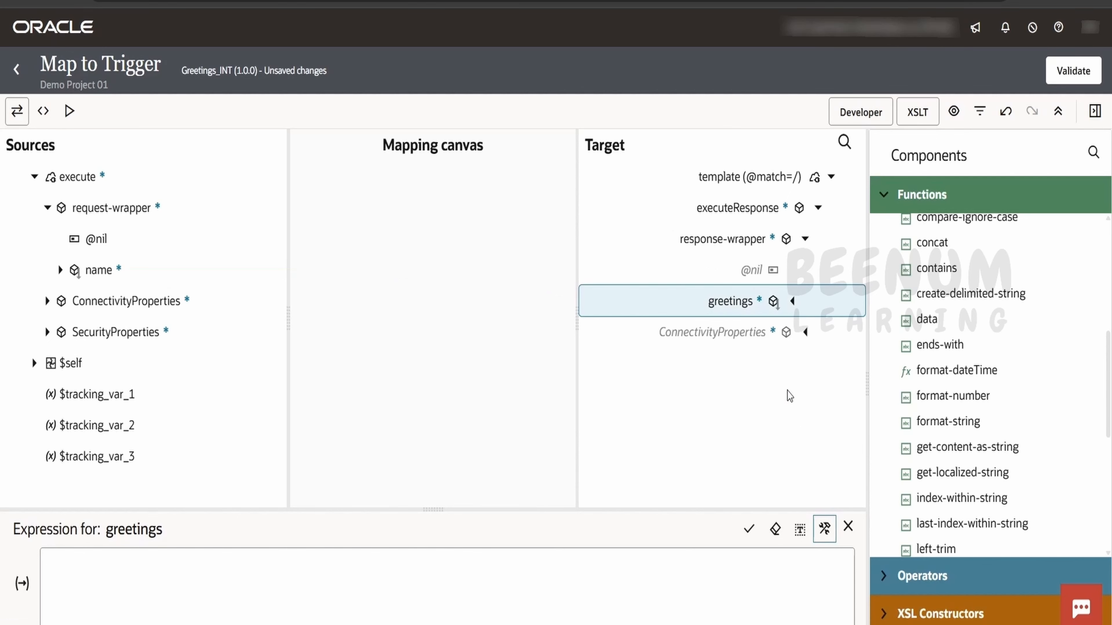
right_click(731, 304)
left_click(786, 455)
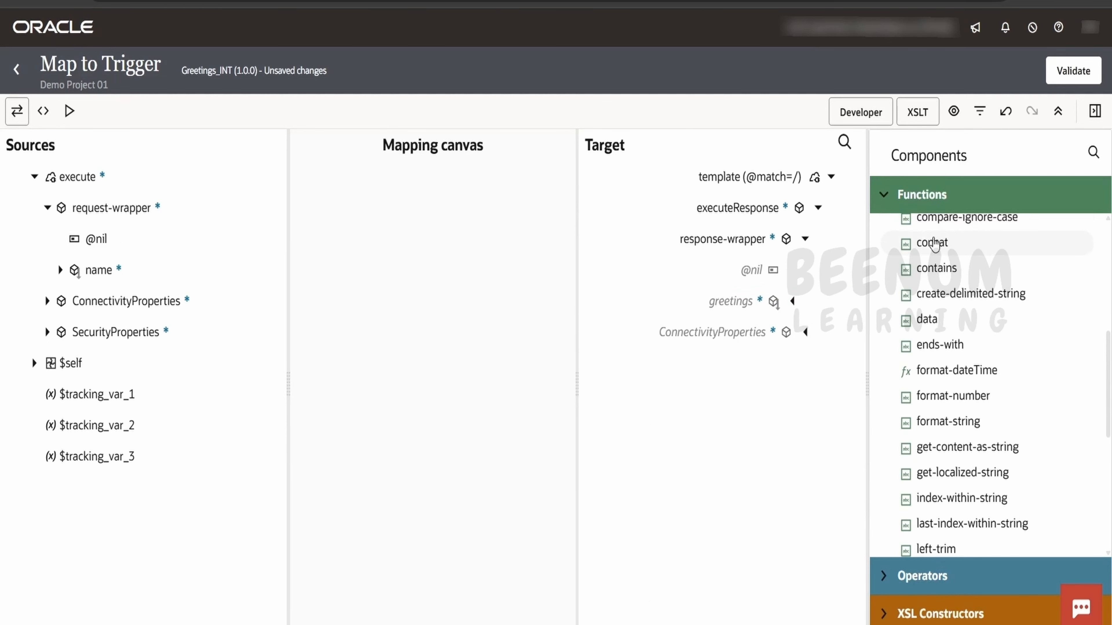
Map greetings with a concat function that joins "Hello ", the source name element and " , Have a nice day"
left_click_drag(935, 243, 745, 300)
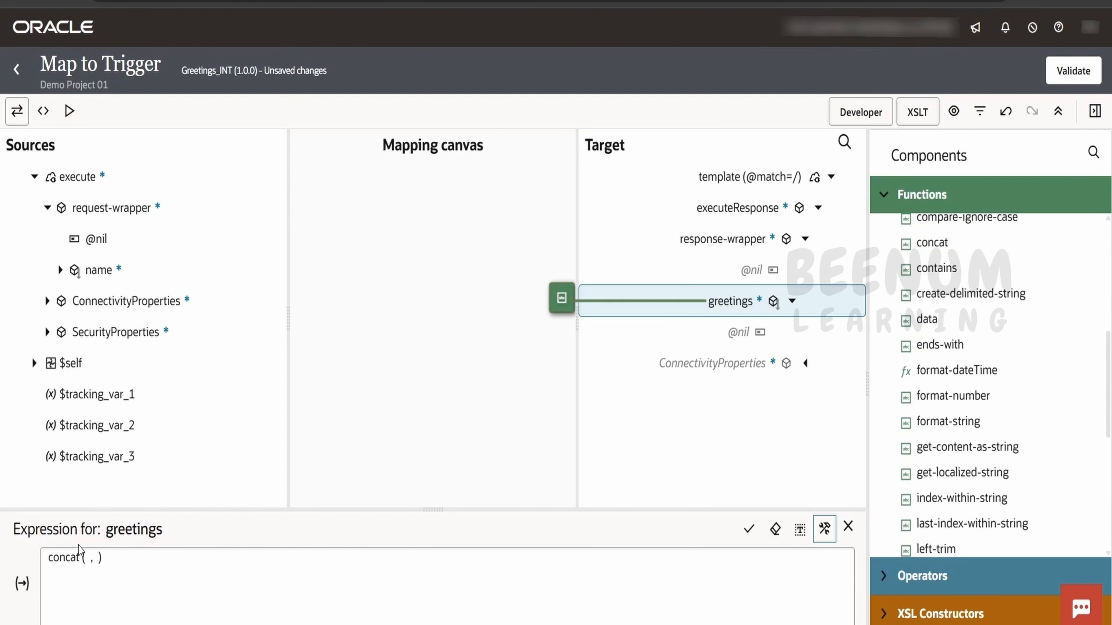
left_click(89, 558)
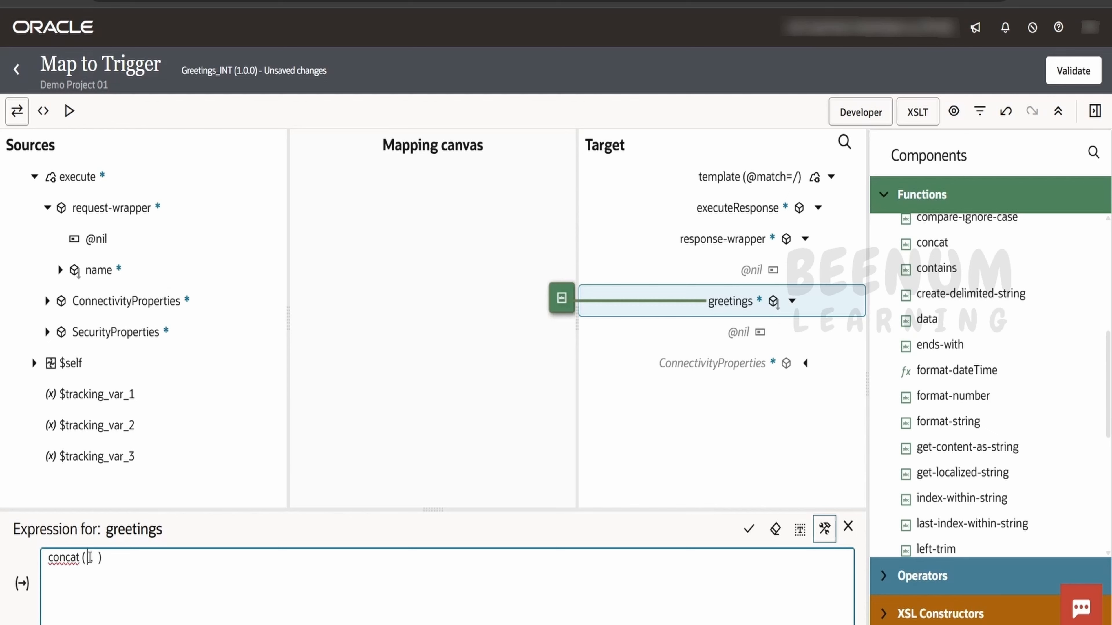
type("Hello")
left_click_drag(92, 269, 114, 337)
left_click_drag(94, 266, 128, 561)
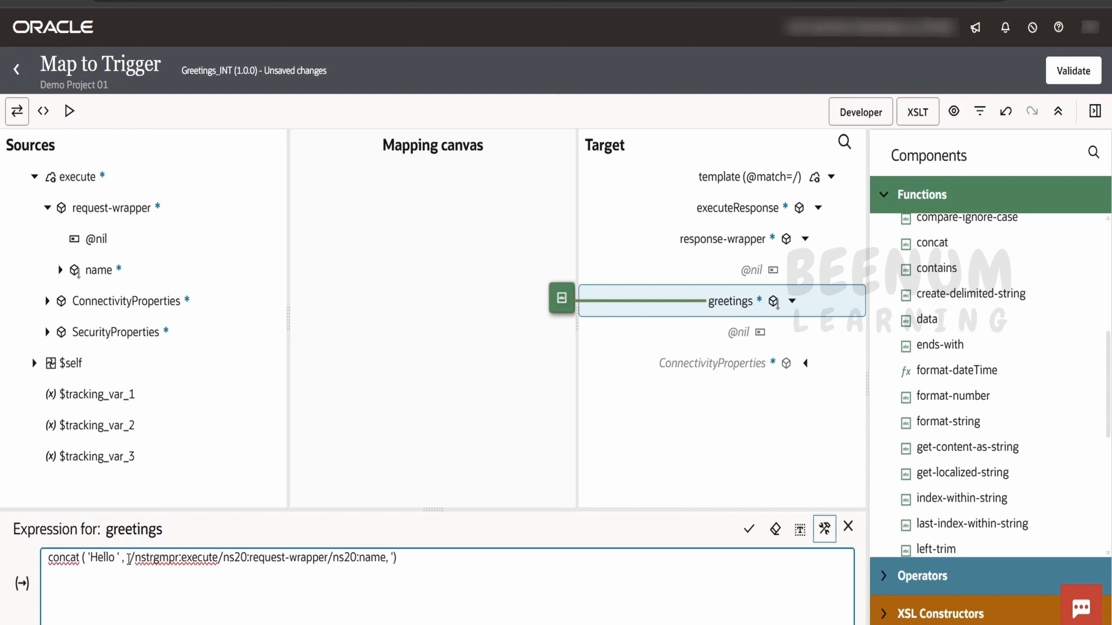
type(", ' , Have a nice day")
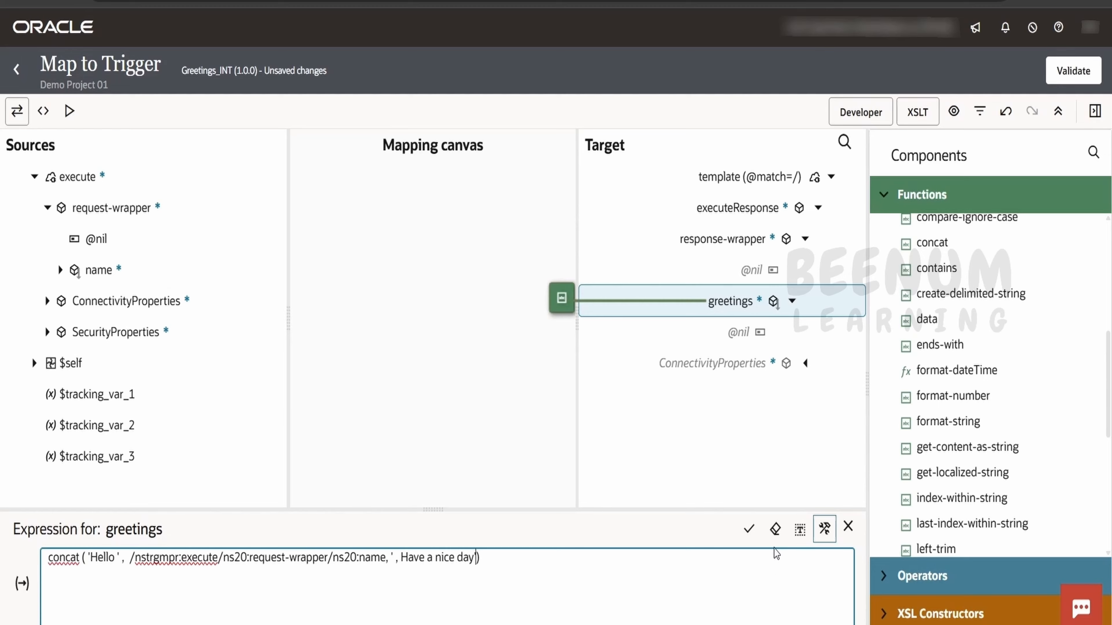
left_click(749, 530)
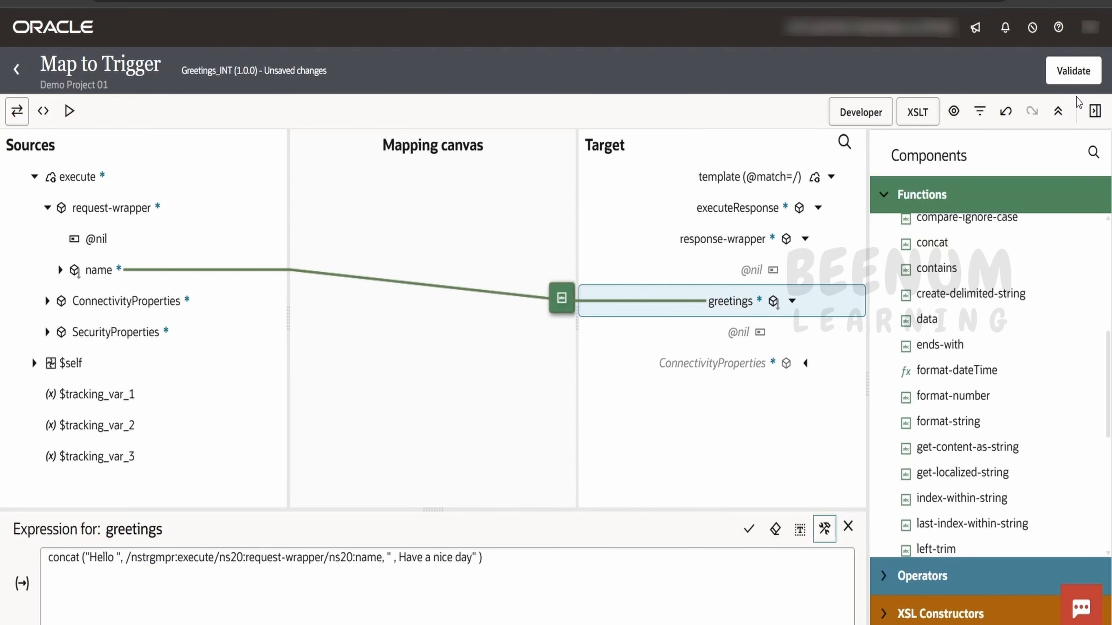
Validate the Map to Trigger mapping, return to the integration flow and save Greetings_INT
left_click(1076, 71)
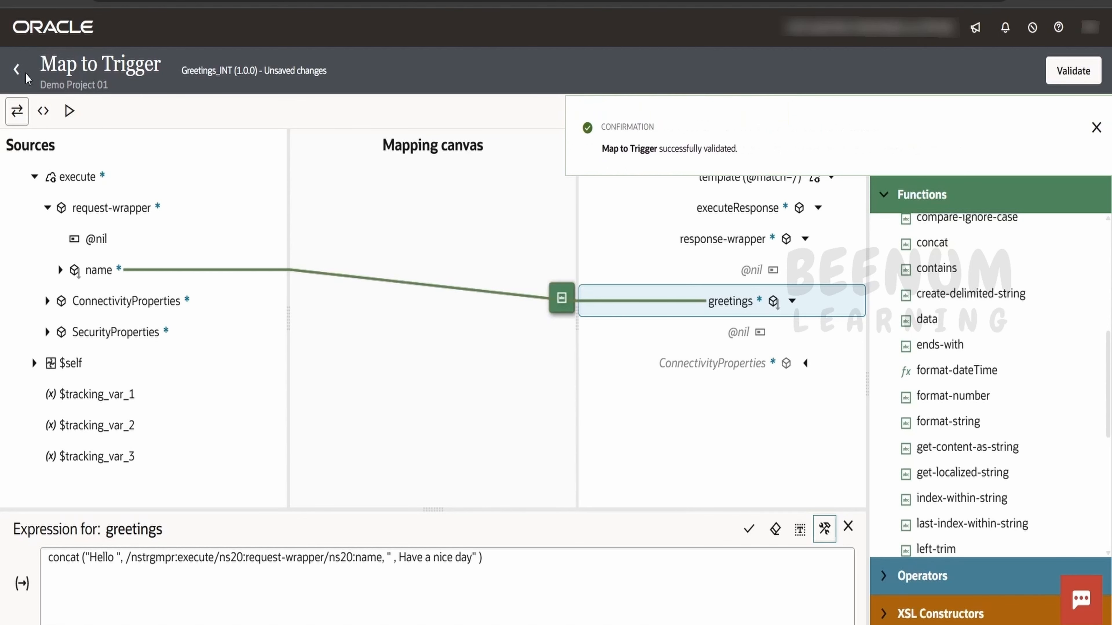
left_click(23, 71)
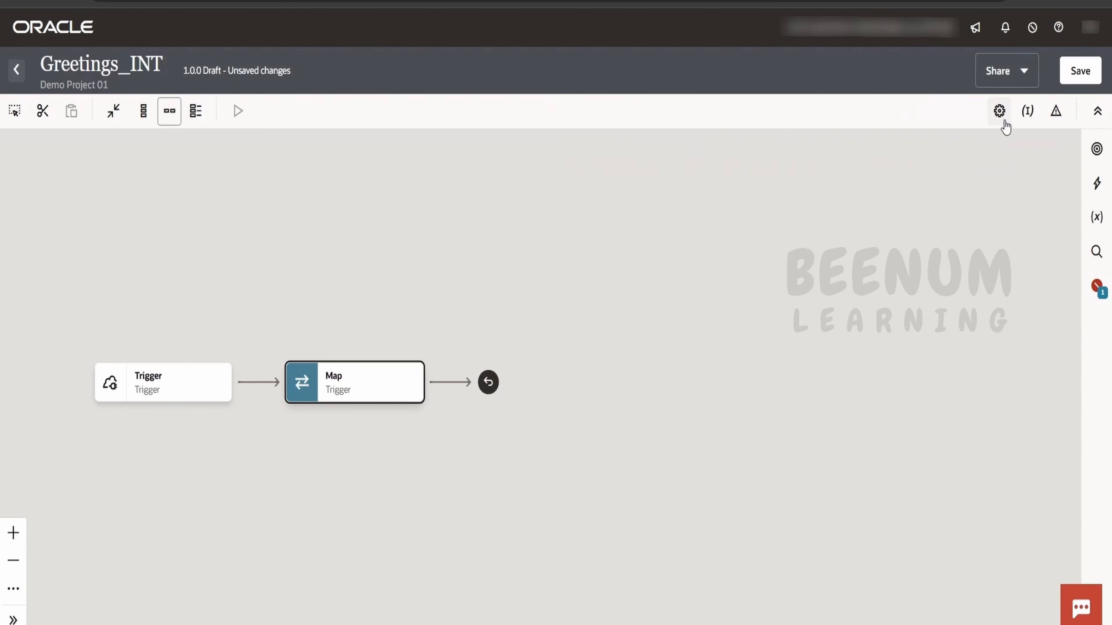
left_click(1081, 75)
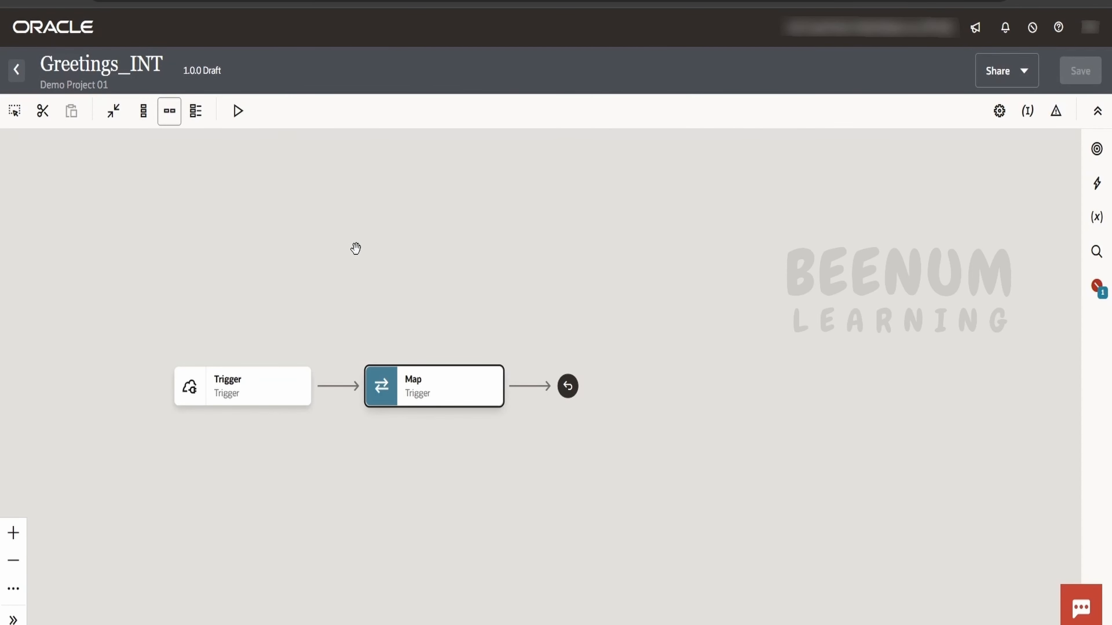
Review the reported error for Greetings_INT and look through the integration's properties
left_click(1097, 289)
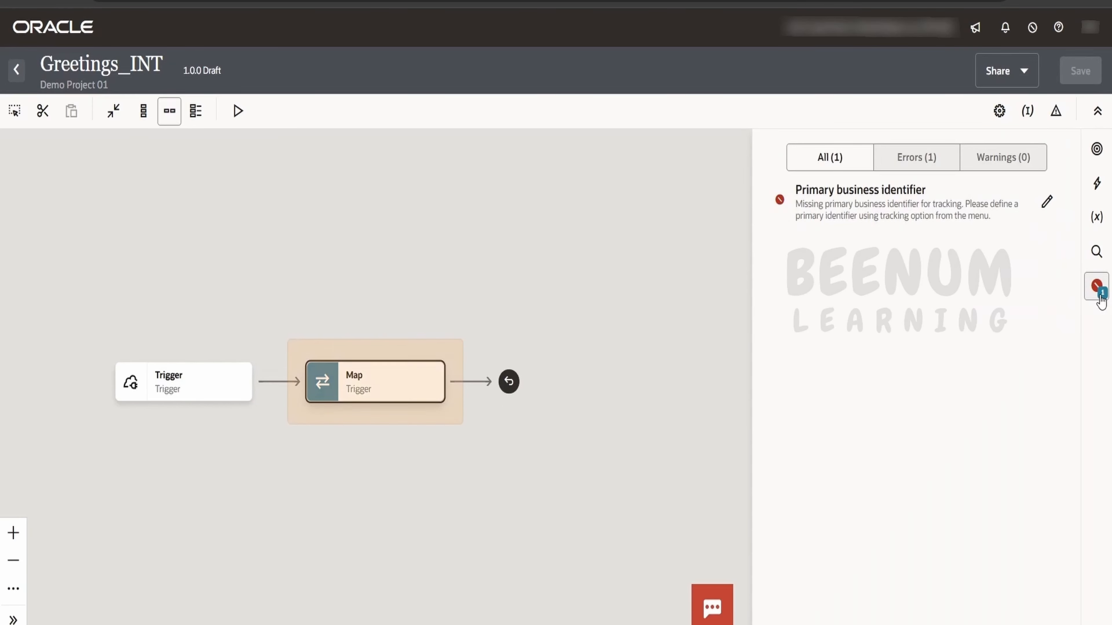
left_click(860, 215)
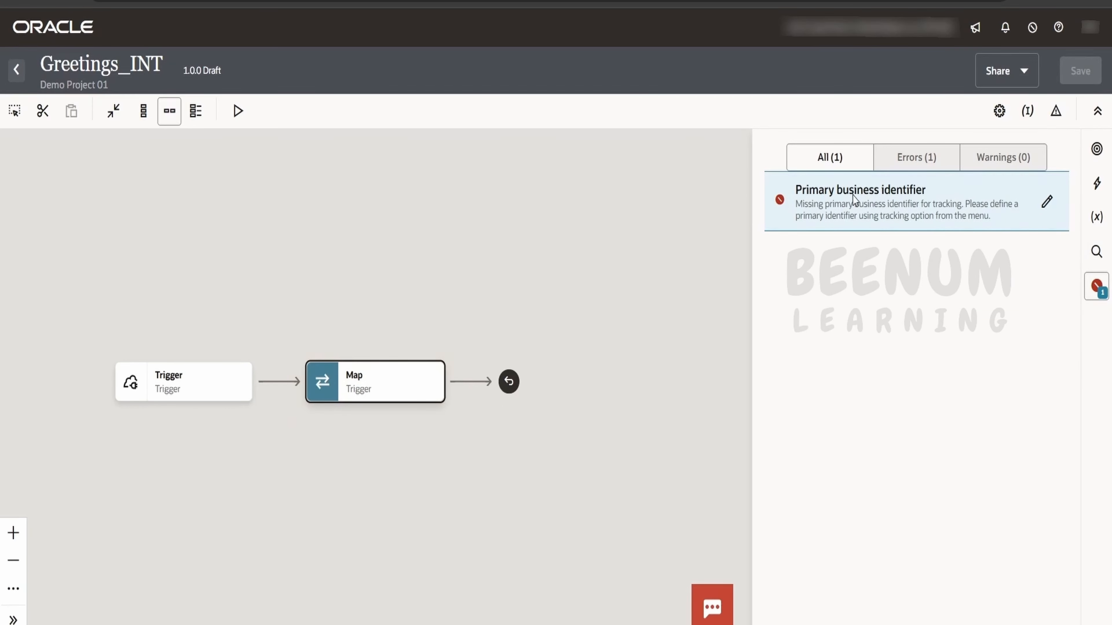
left_click(604, 217)
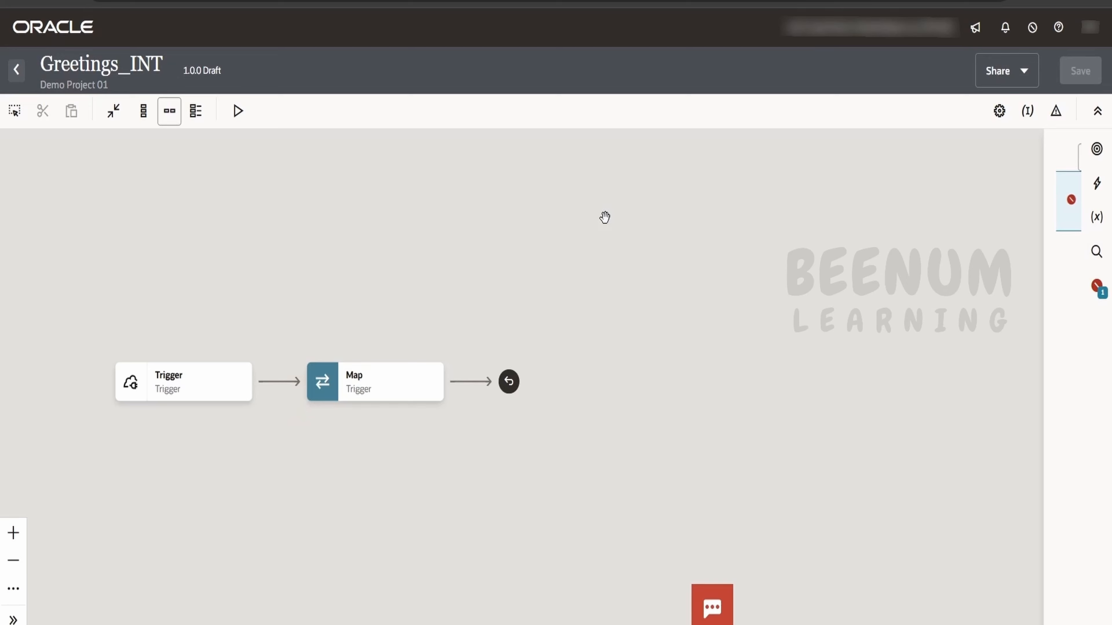
left_click(994, 119)
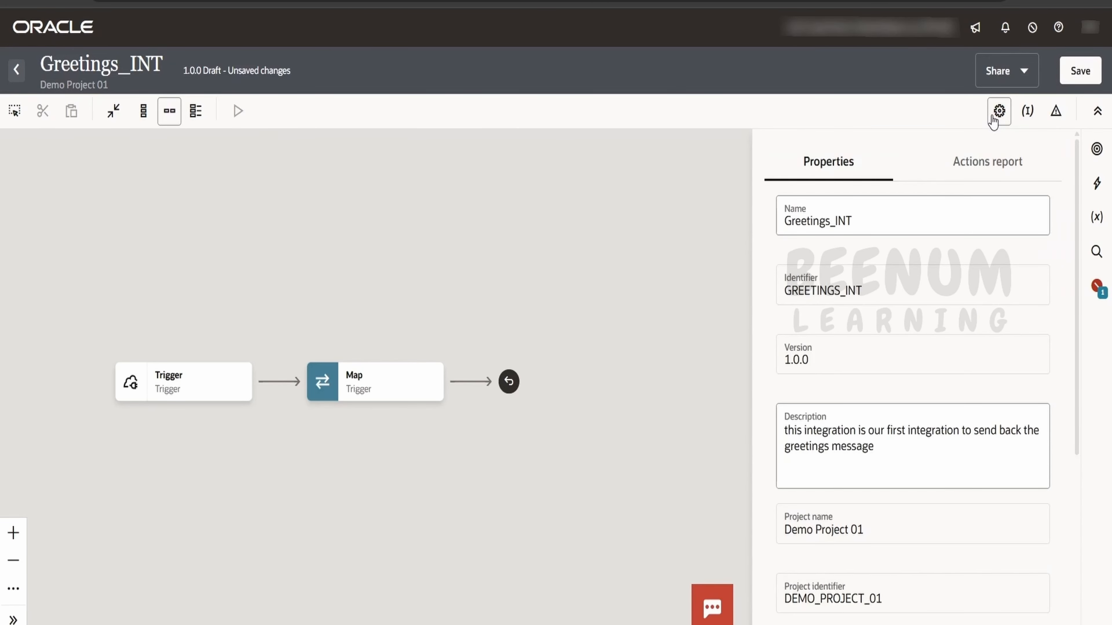
left_click(608, 253)
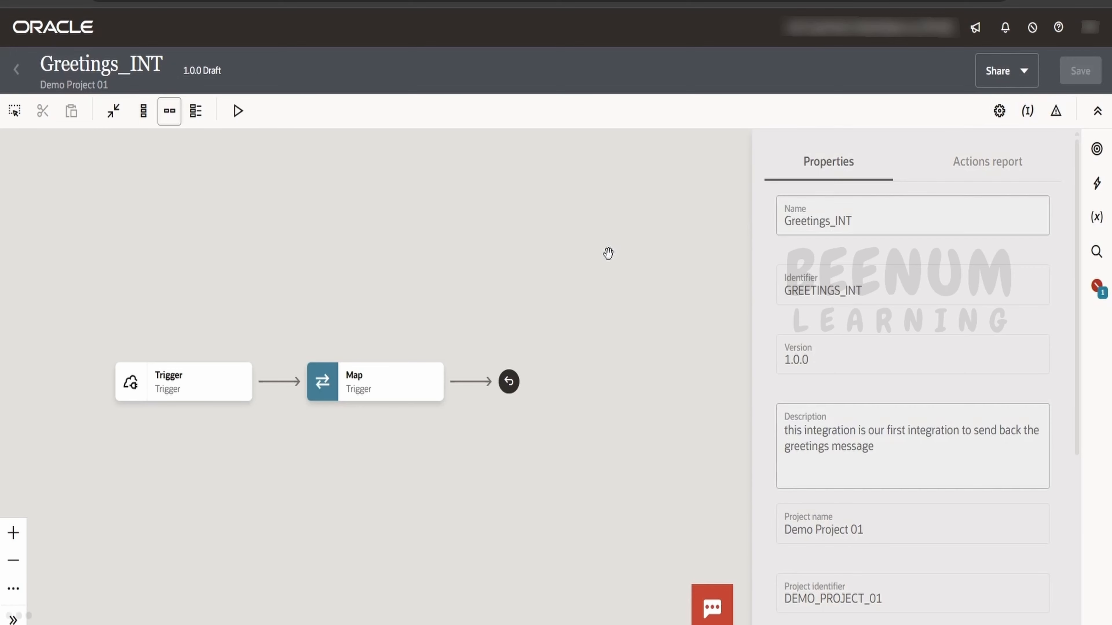
left_click_drag(760, 271, 829, 269)
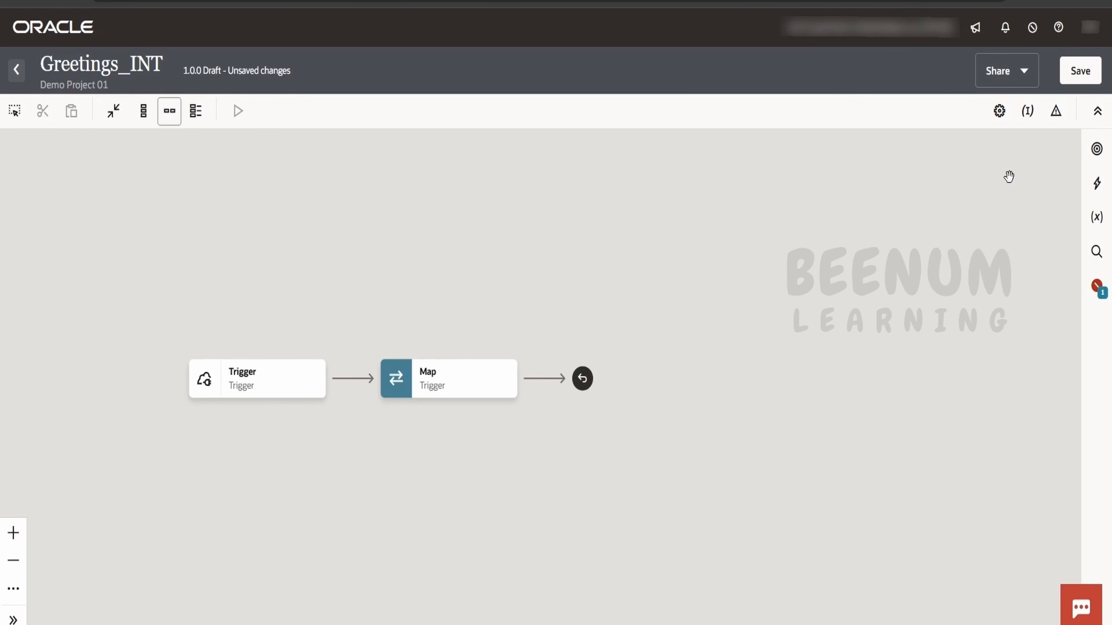
Assign the name element under request-wrapper as the primary business identifier, and save and close the integration
left_click(1027, 112)
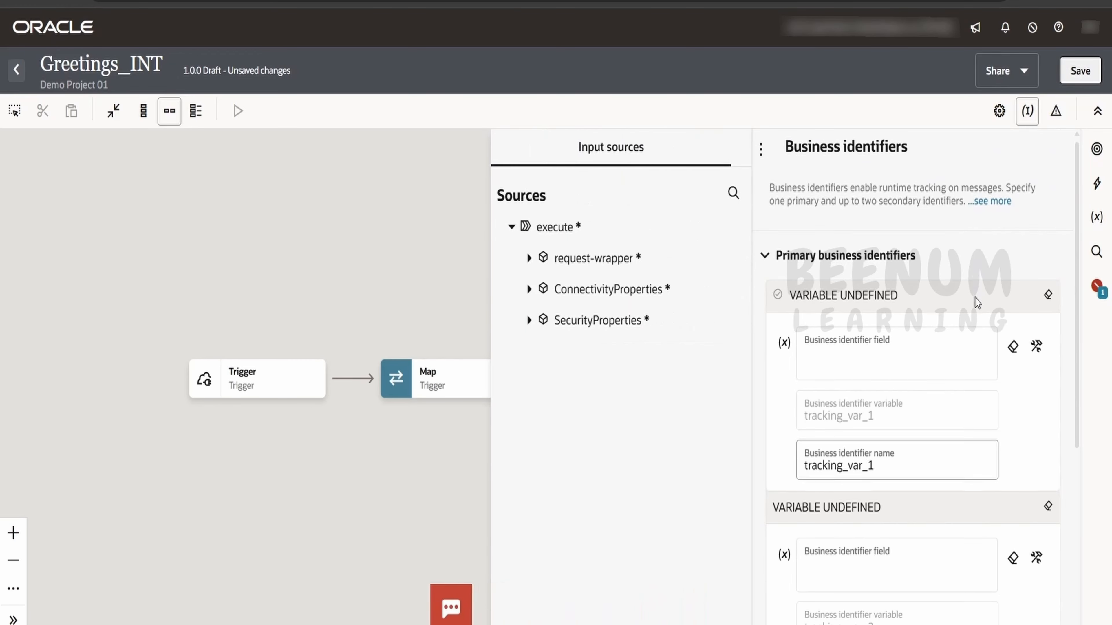
scroll(975, 316, "down", 5)
scroll(871, 427, "up", 5)
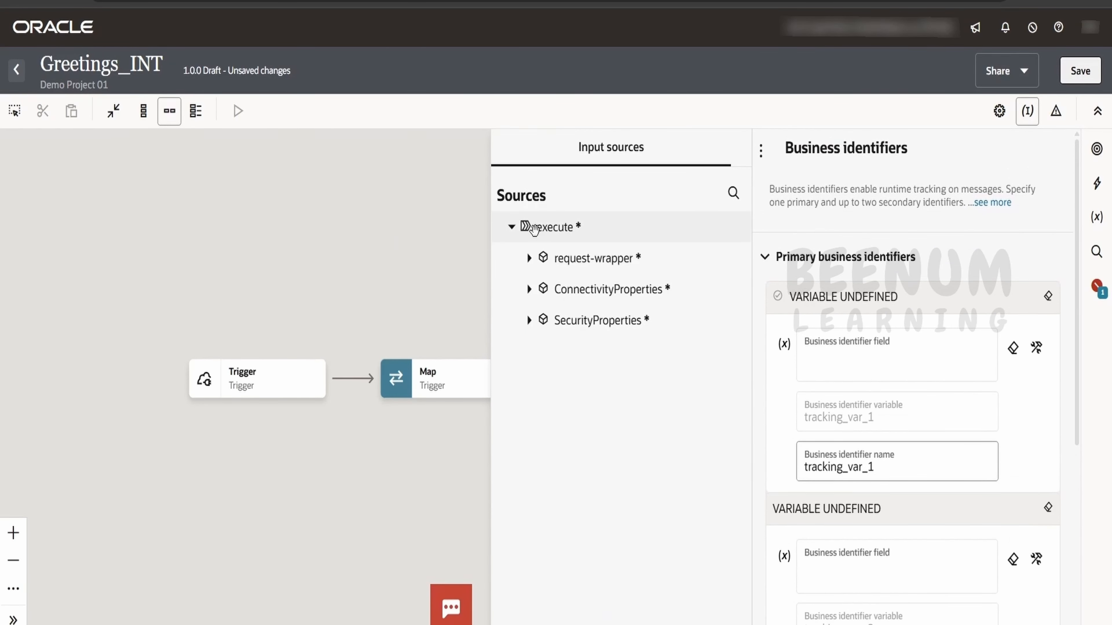
left_click(529, 258)
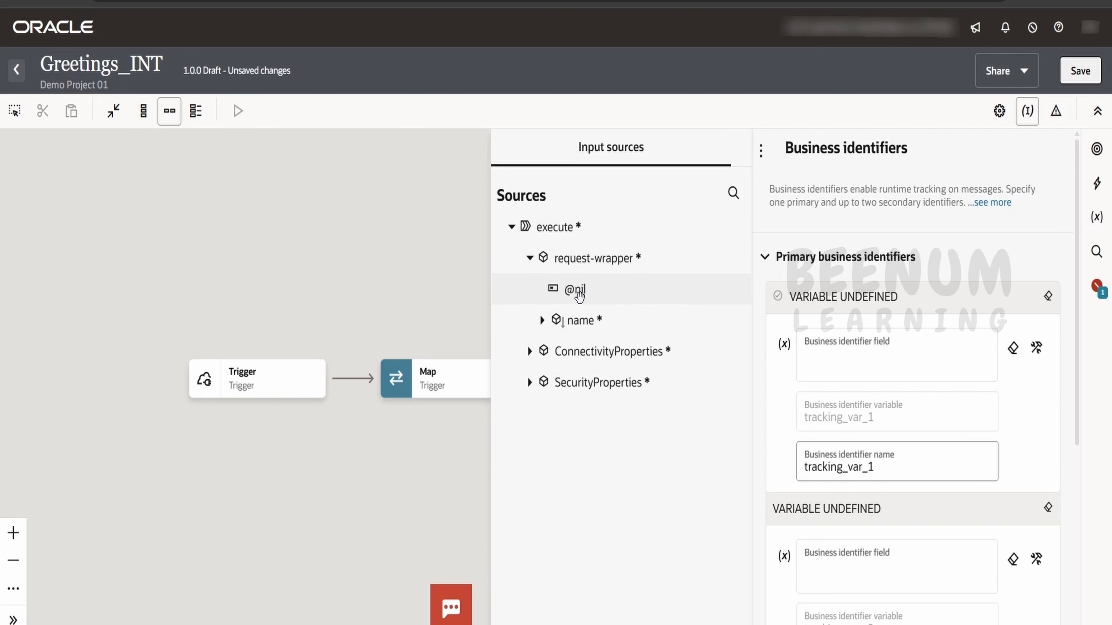
left_click_drag(576, 318, 845, 362)
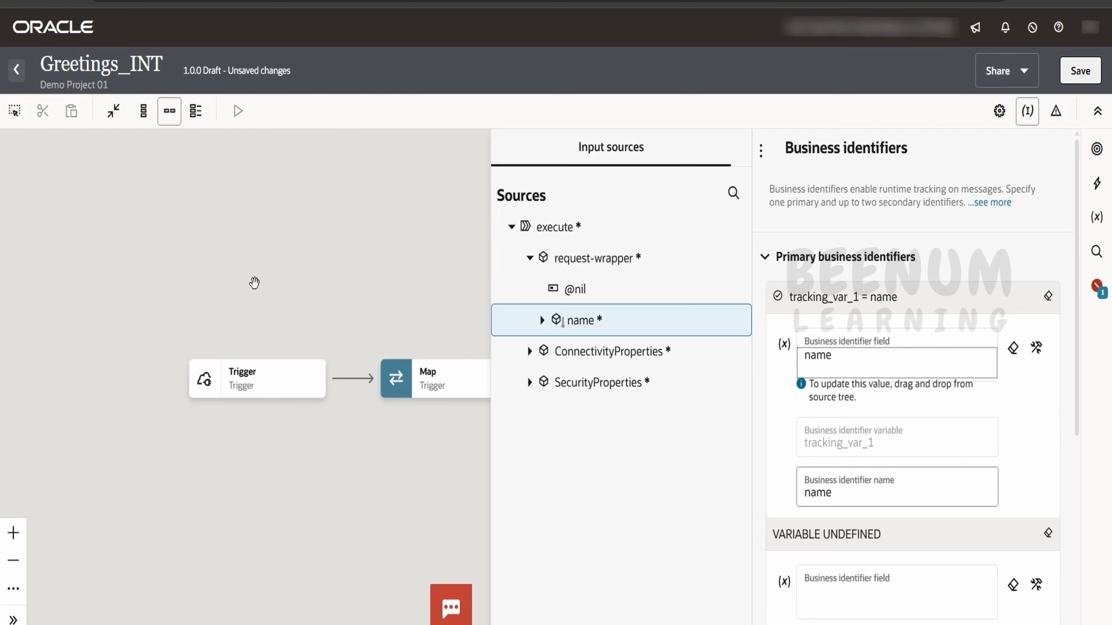
key("ctrl+s")
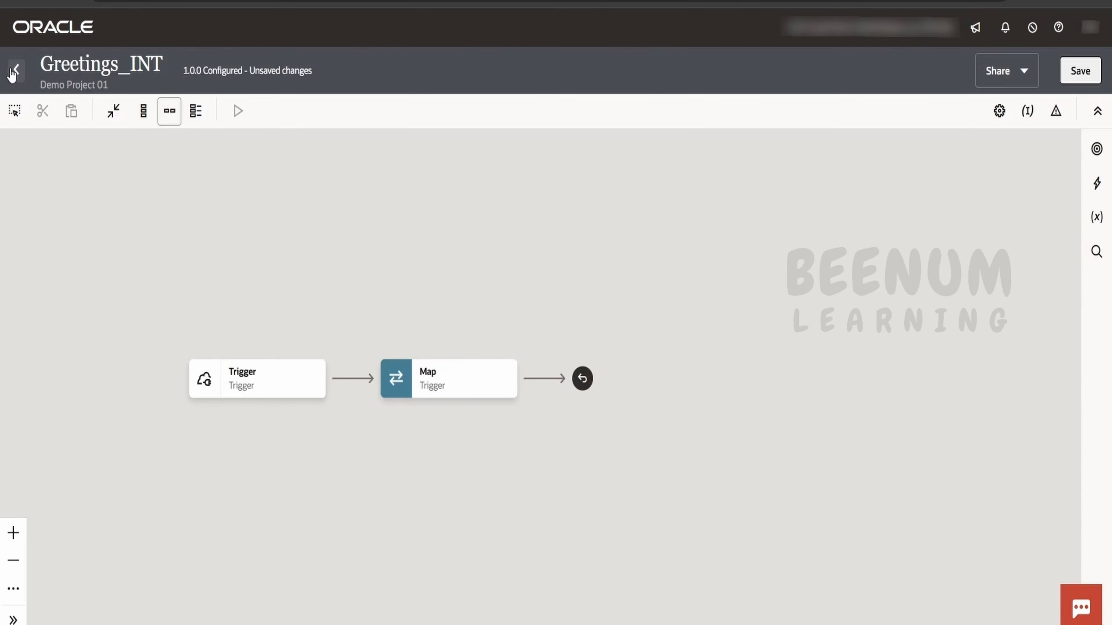
left_click(17, 75)
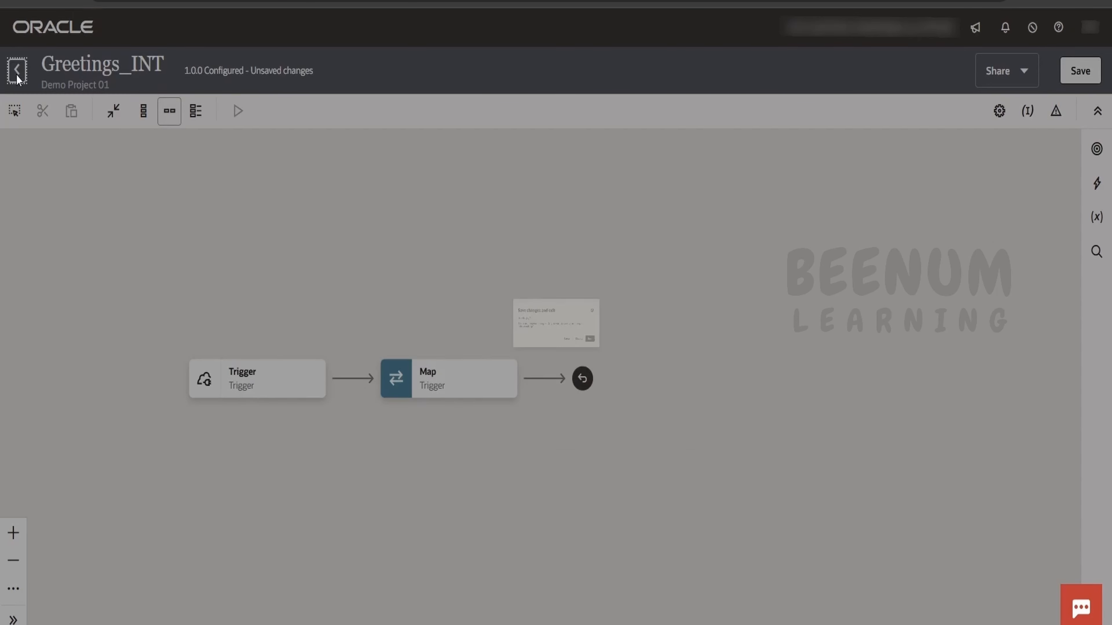
left_click(718, 387)
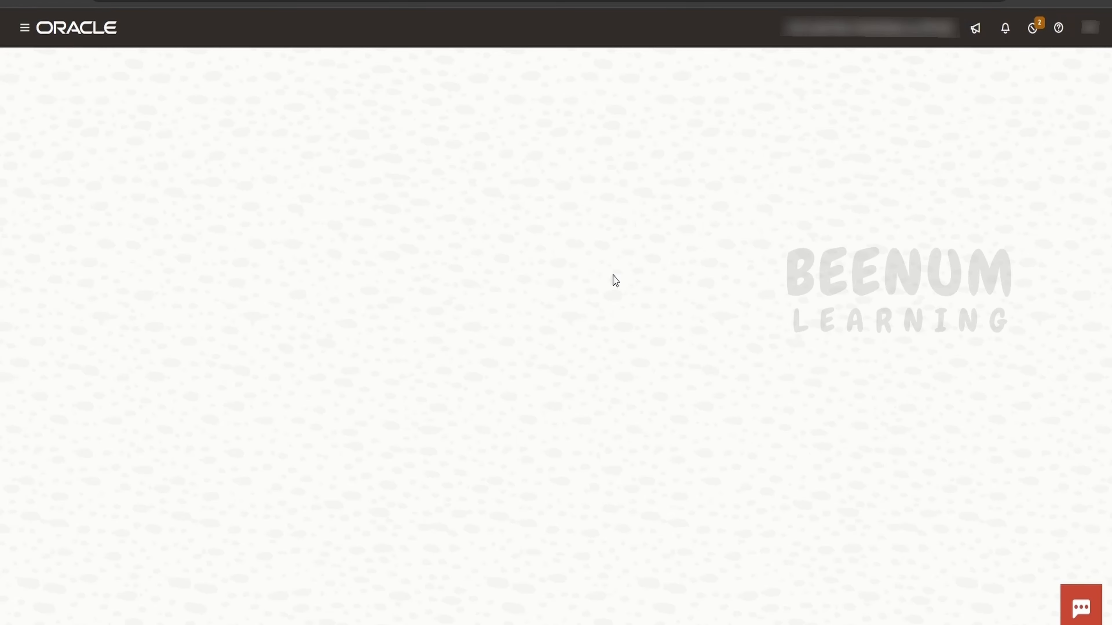
Activate the Greetings_INT integration with the Debug tracing level, refresh the project and dismiss the activation notification
left_click(543, 321)
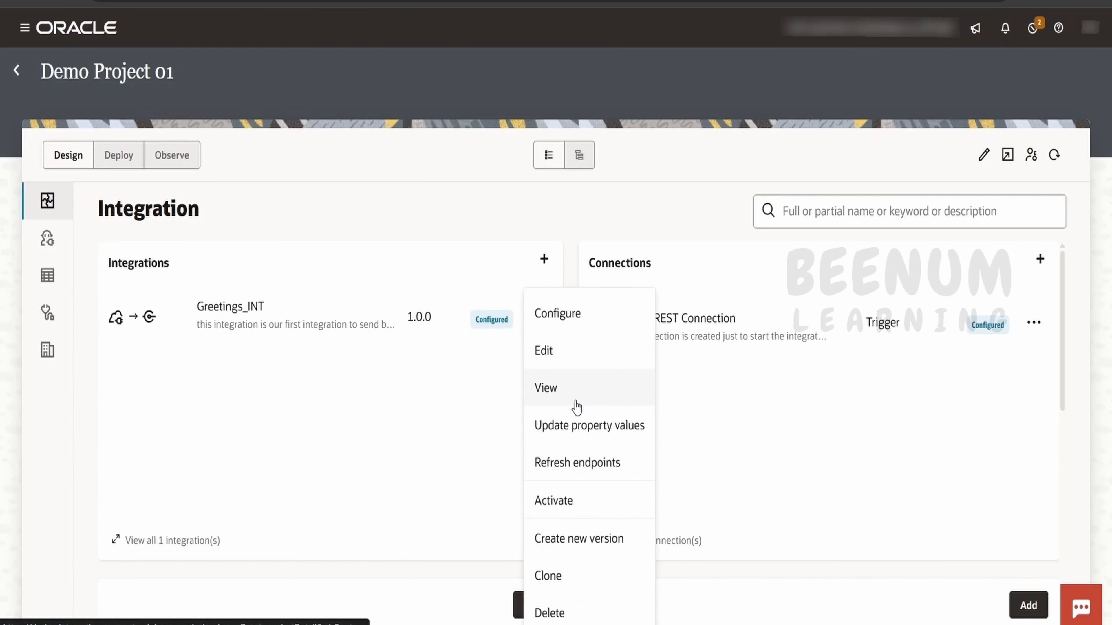
left_click(576, 513)
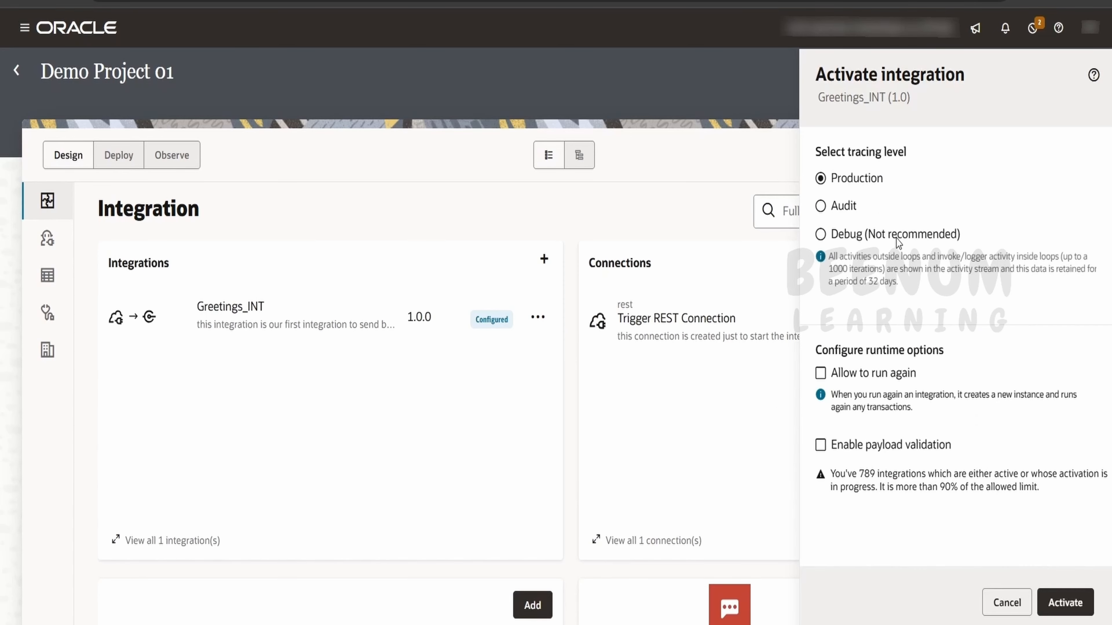
left_click(896, 239)
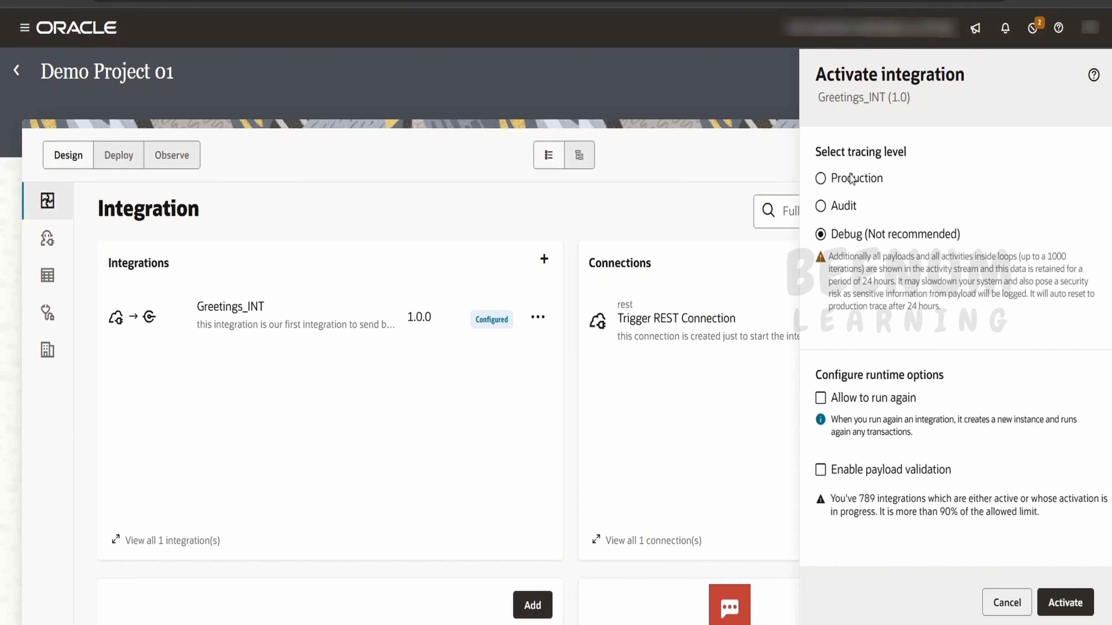
left_click(849, 213)
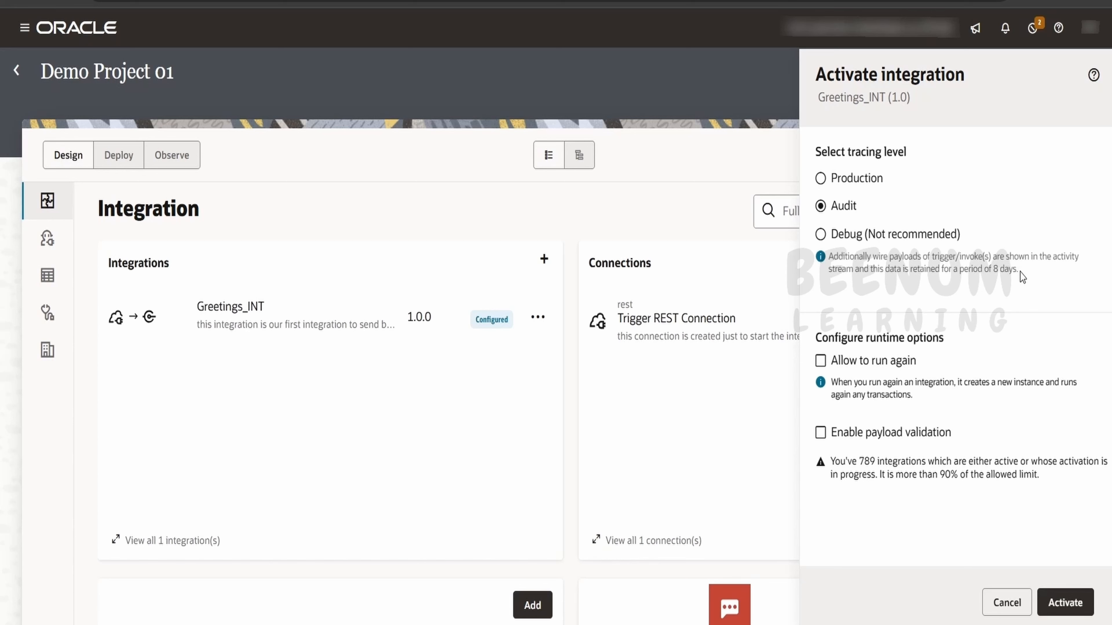
left_click(848, 233)
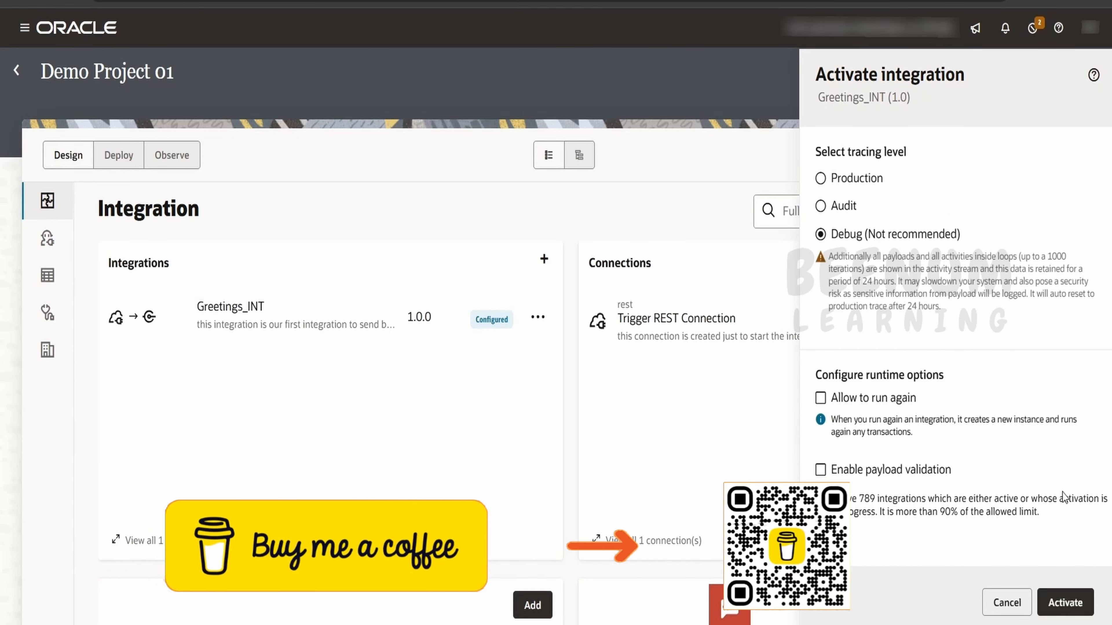
left_click(1077, 608)
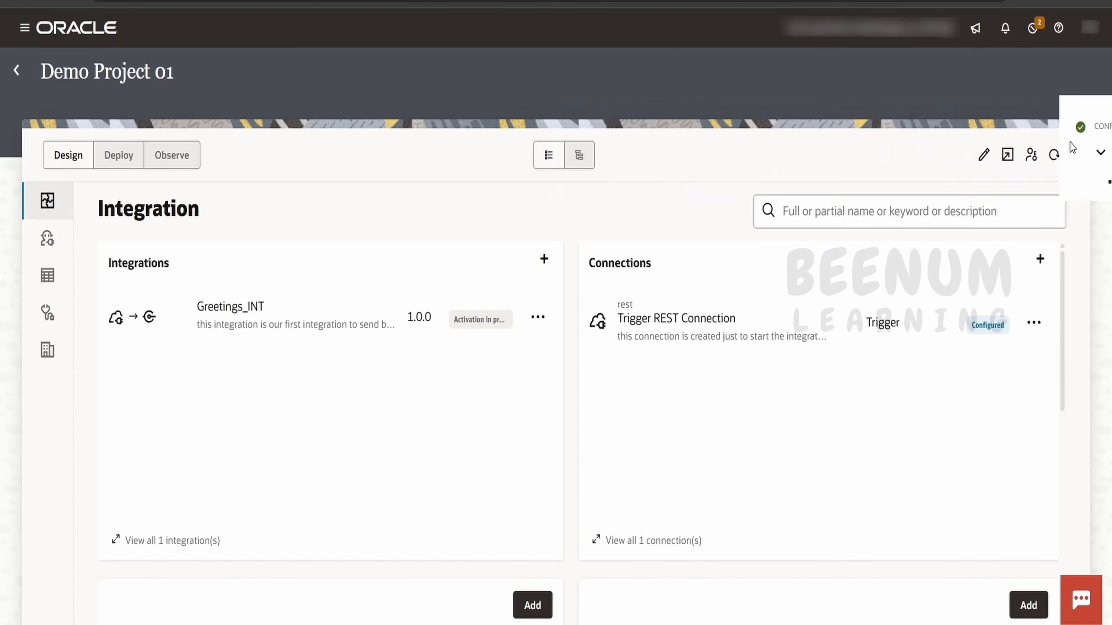
left_click(1053, 155)
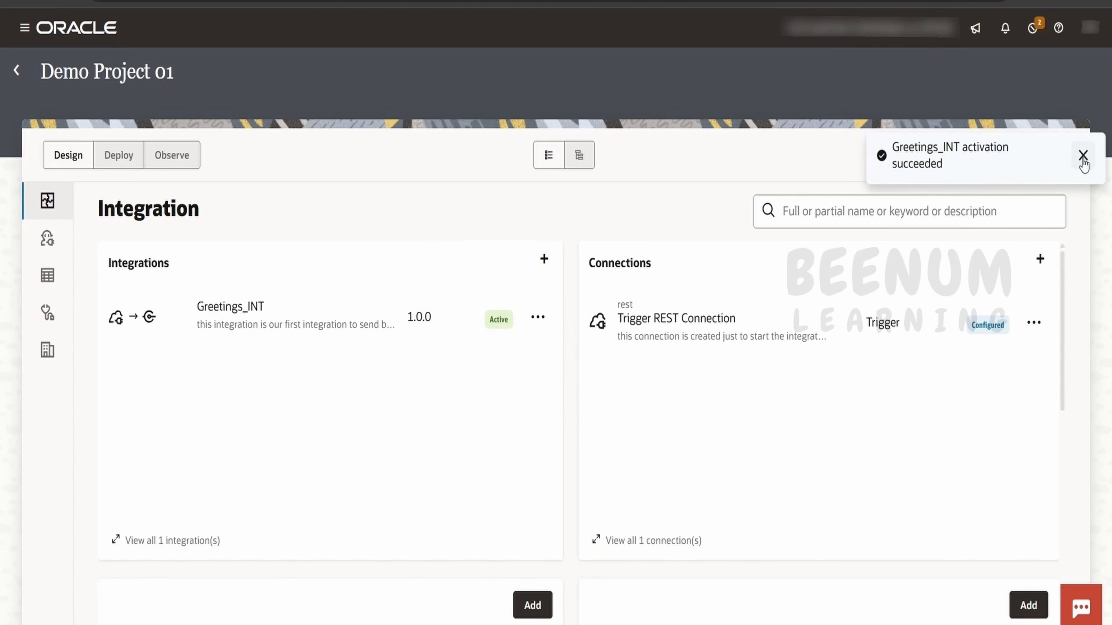
left_click(1082, 154)
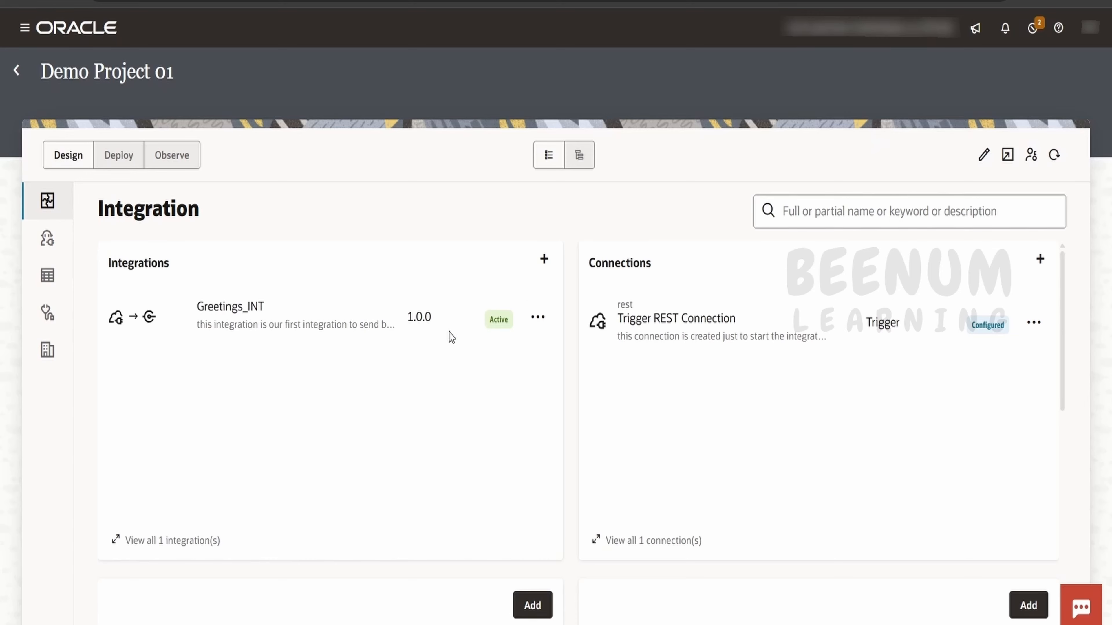
Run Greetings_INT from its test page with the sample JSON request body and review the returned response body
left_click(538, 318)
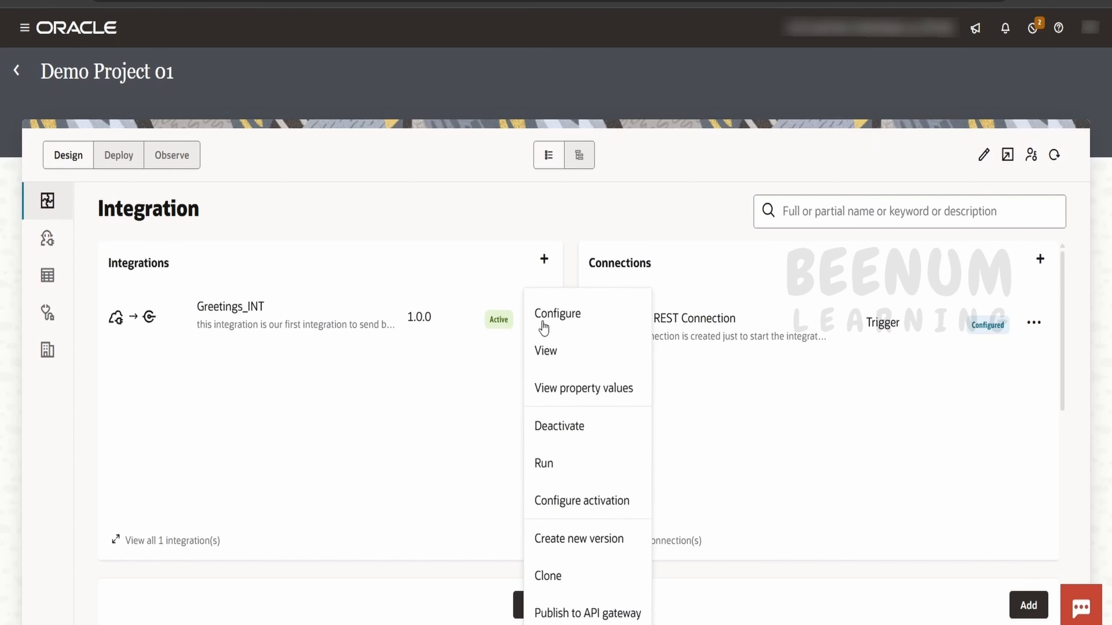
left_click(555, 464)
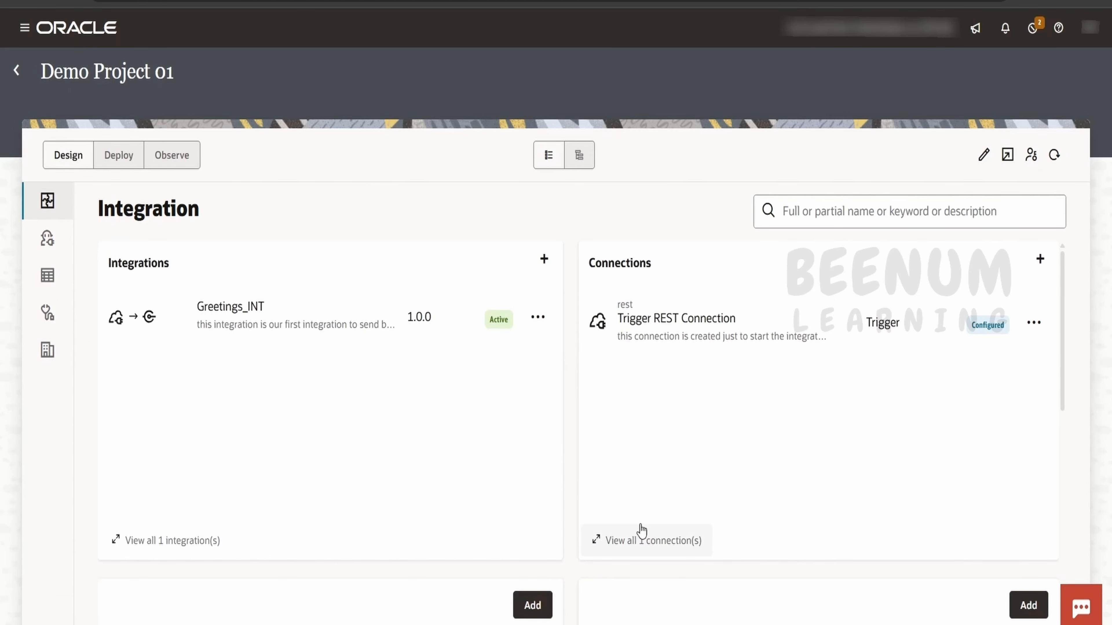
left_click(218, 303)
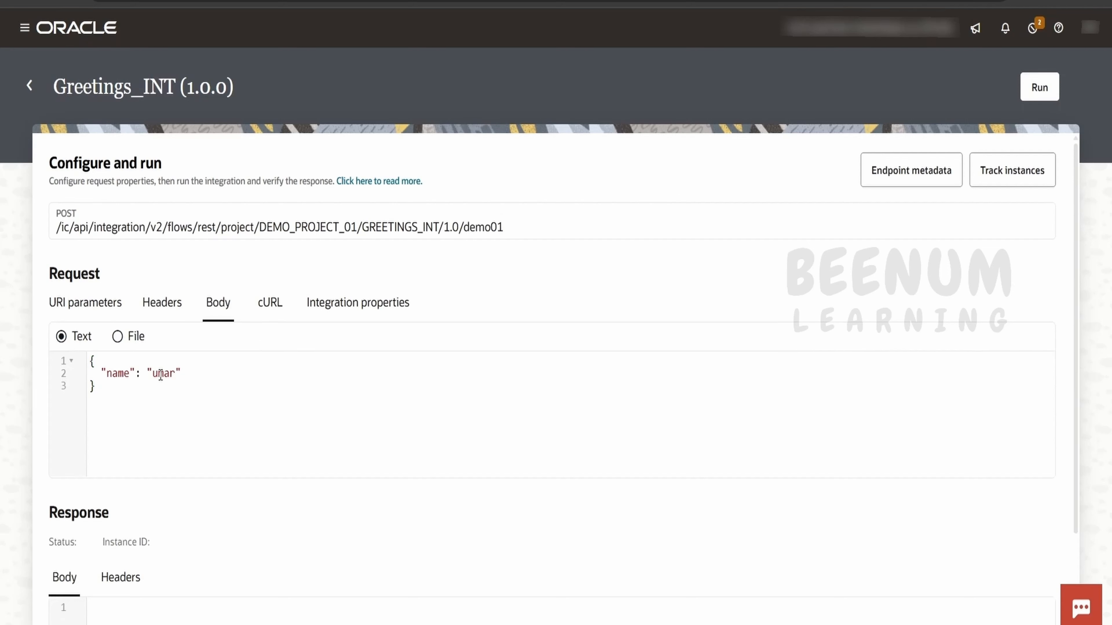
left_click(1021, 99)
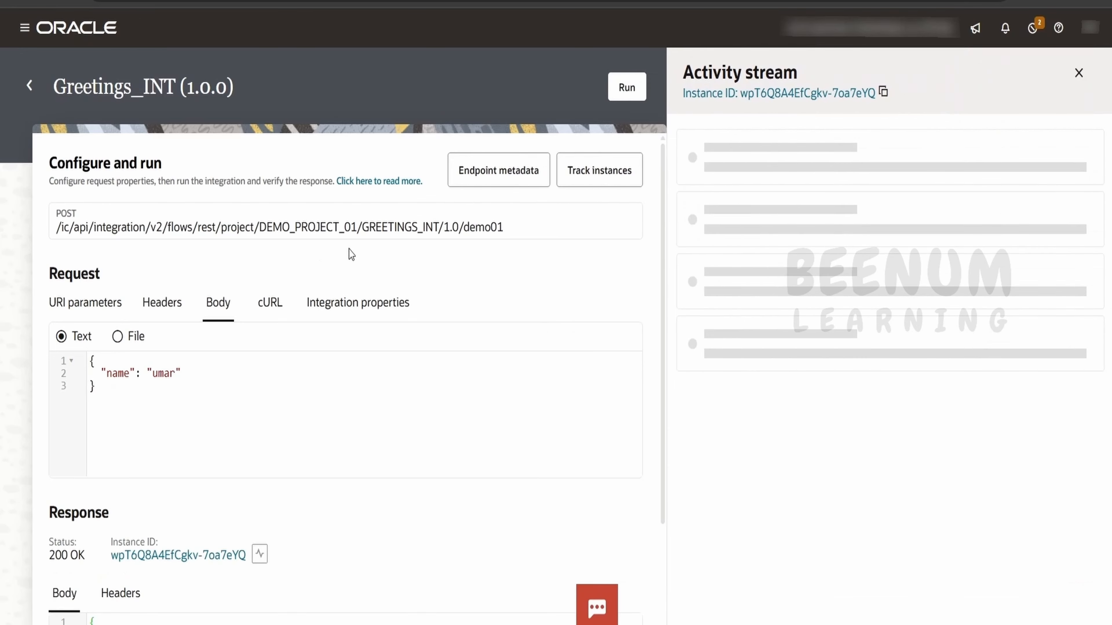
scroll(412, 368, "down", 3)
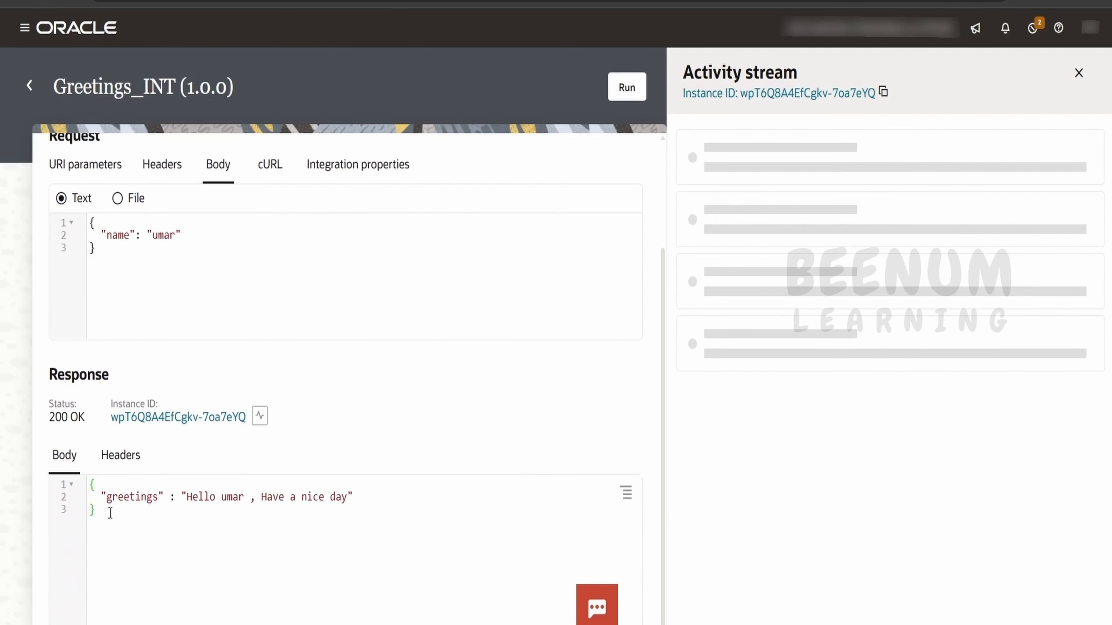
left_click_drag(107, 511, 73, 455)
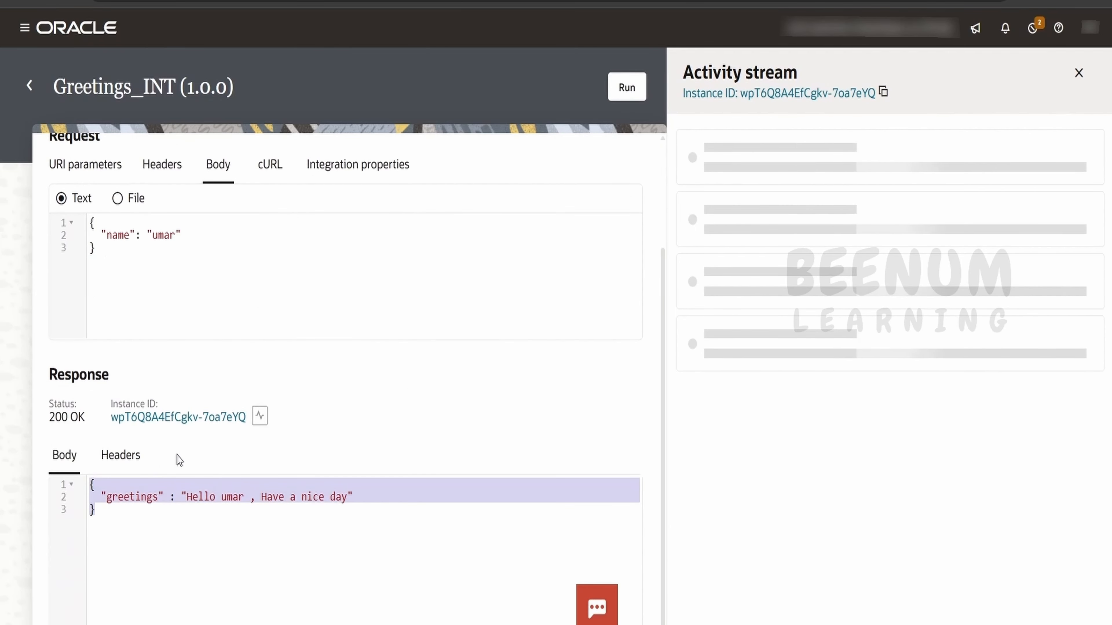
scroll(305, 449, "up", 3)
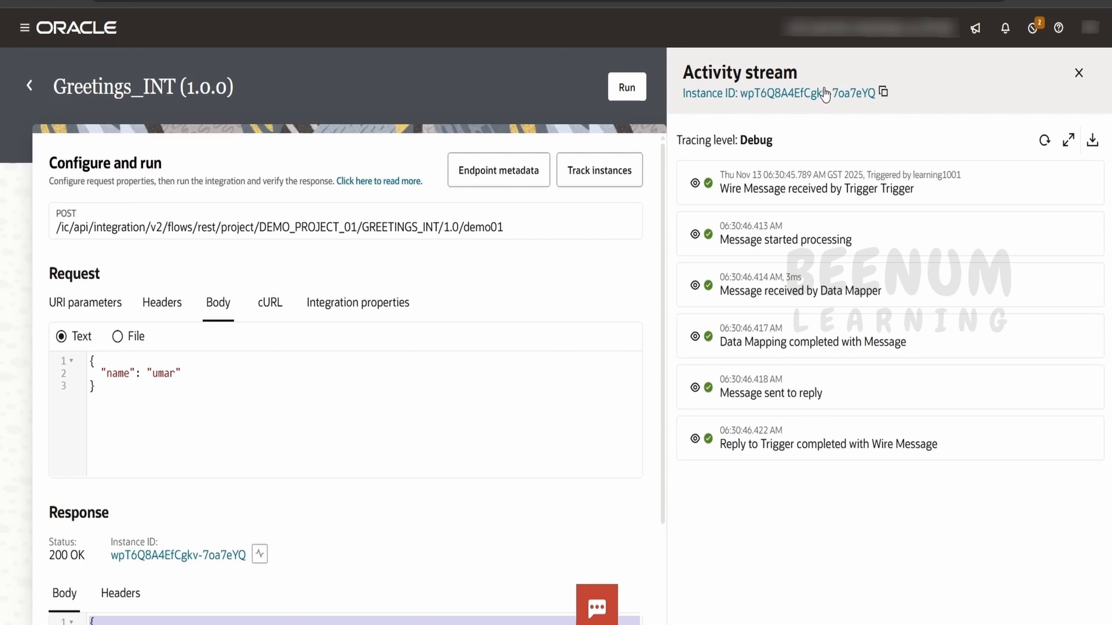
Refresh the activity stream and inspect the payloads of the sent reply, completed data mapping, Data Mapper and received trigger messages
left_click(1045, 140)
left_click(695, 388)
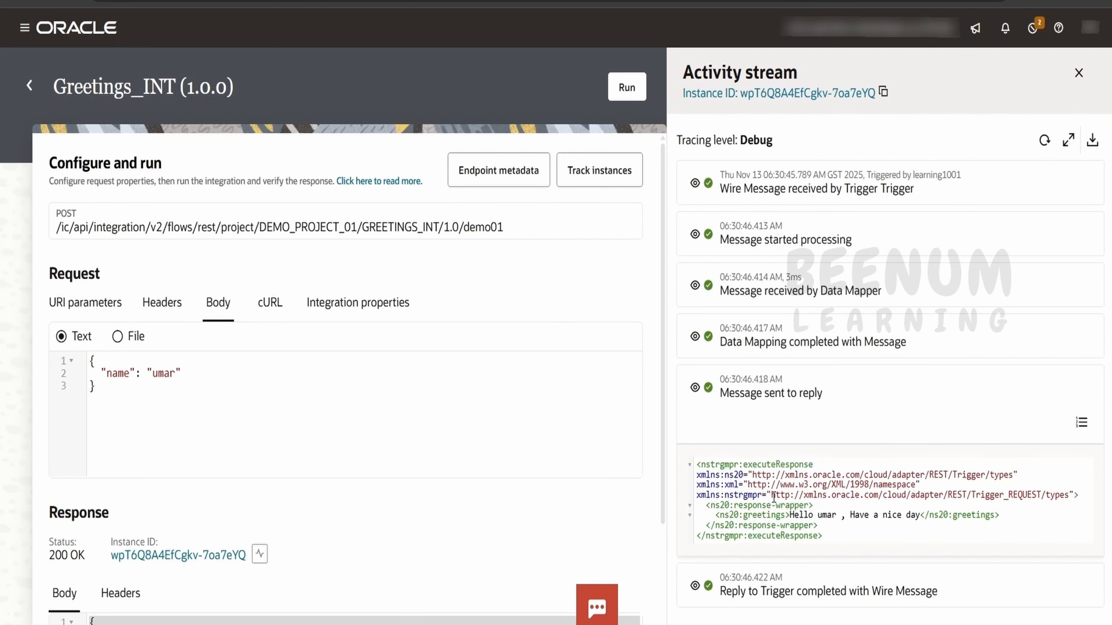
left_click_drag(827, 537, 693, 463)
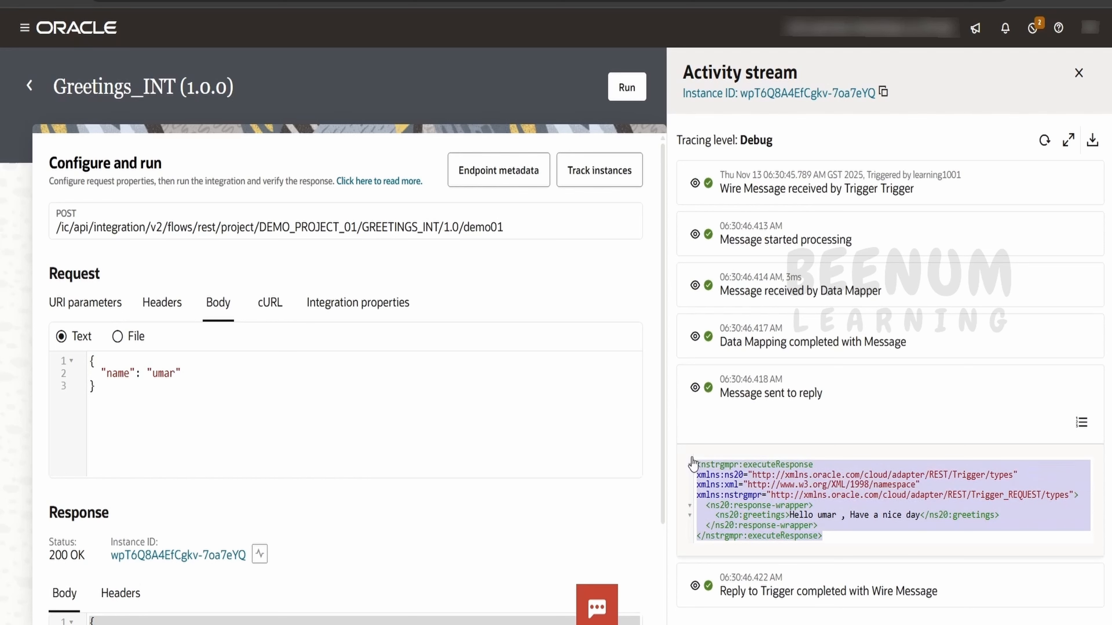
left_click(695, 336)
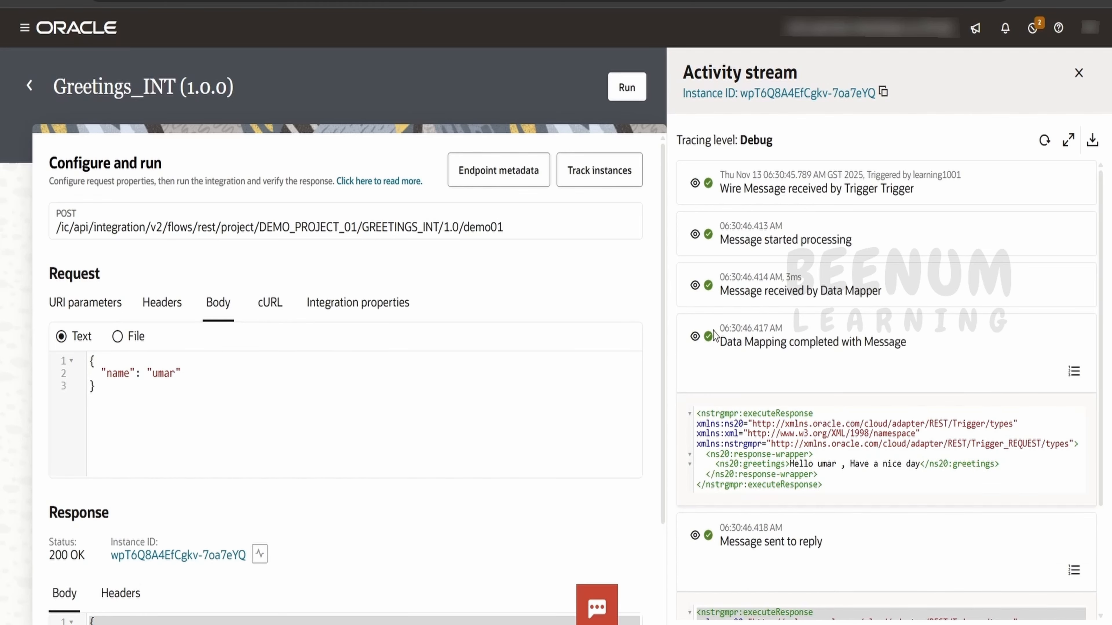
left_click(699, 287)
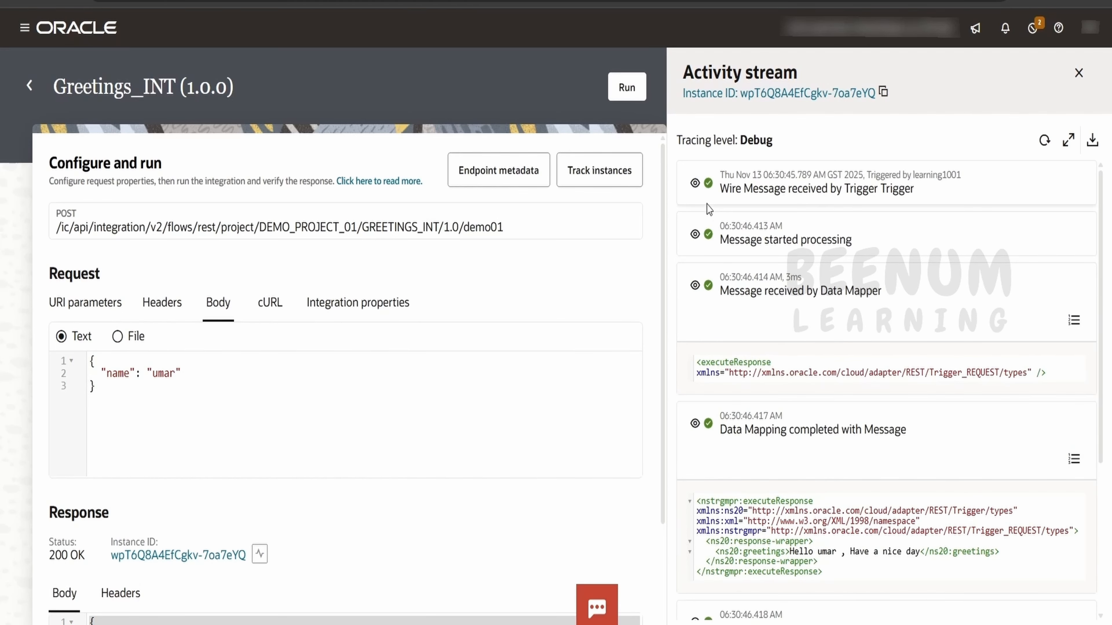
left_click(699, 183)
left_click_drag(740, 291, 710, 255)
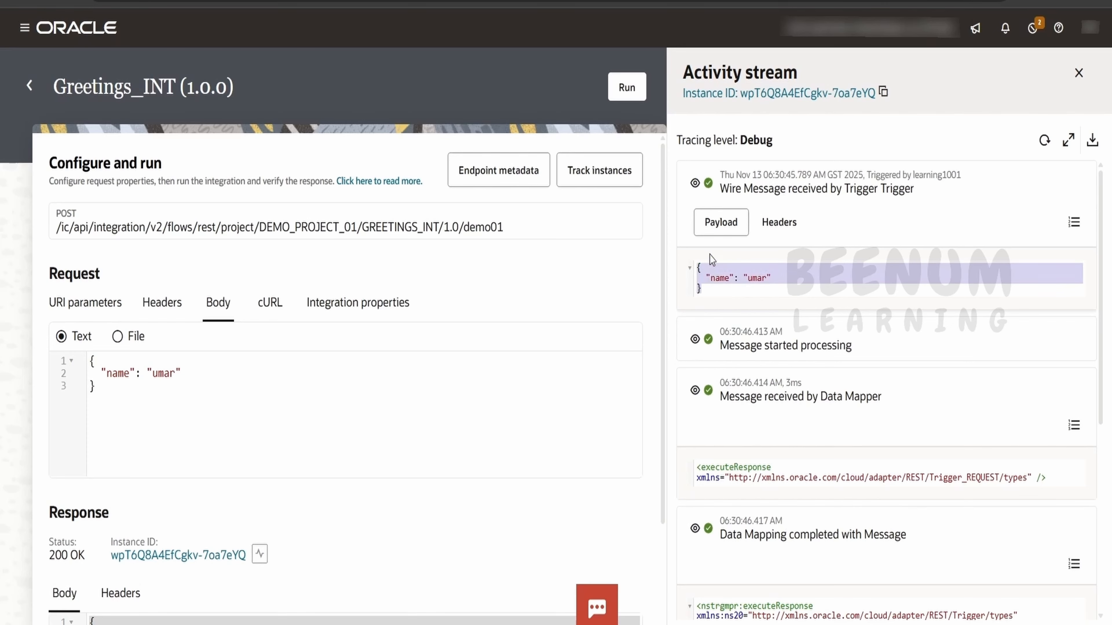
Examine the final reply's wire payload and the Message started processing details, and close the activity stream
scroll(726, 370, "down", 8)
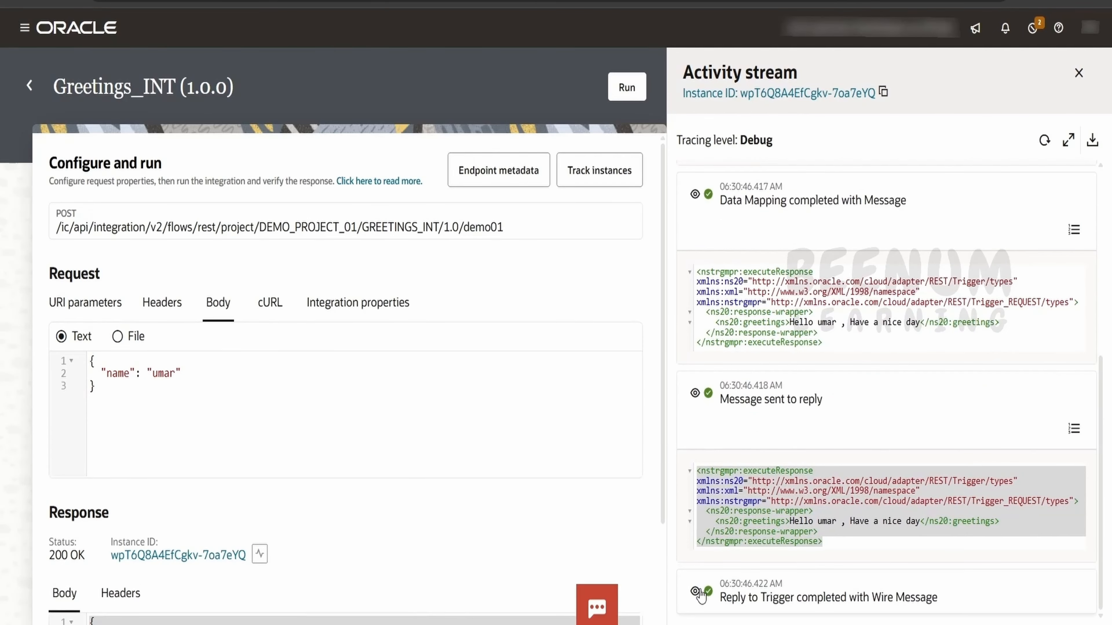
scroll(721, 556, "down", 2)
left_click_drag(721, 601, 693, 556)
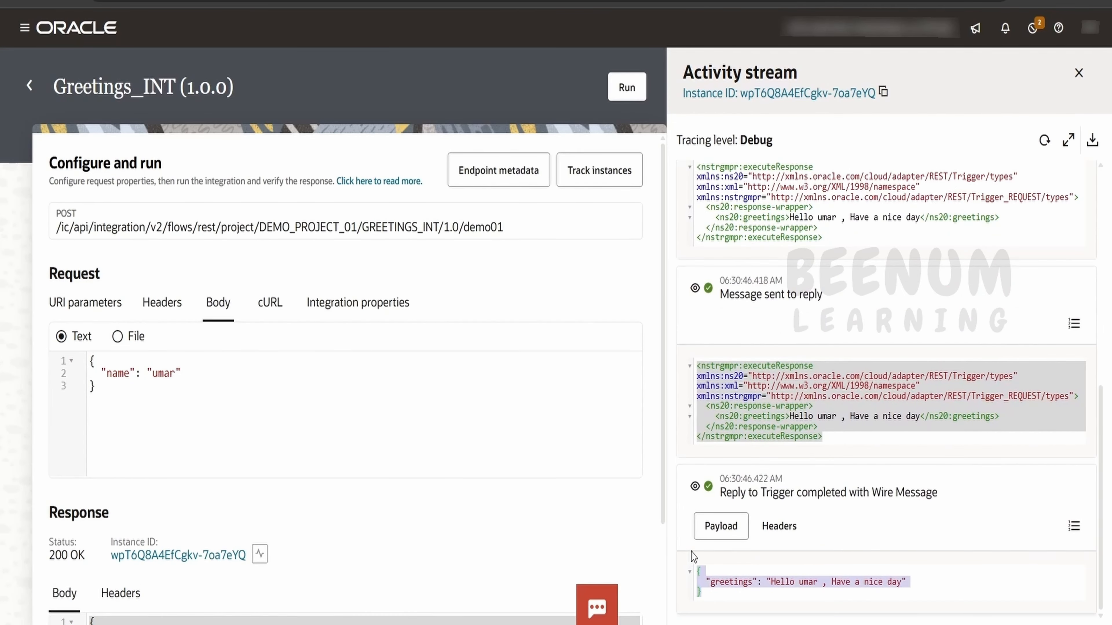
scroll(783, 333, "up", 6)
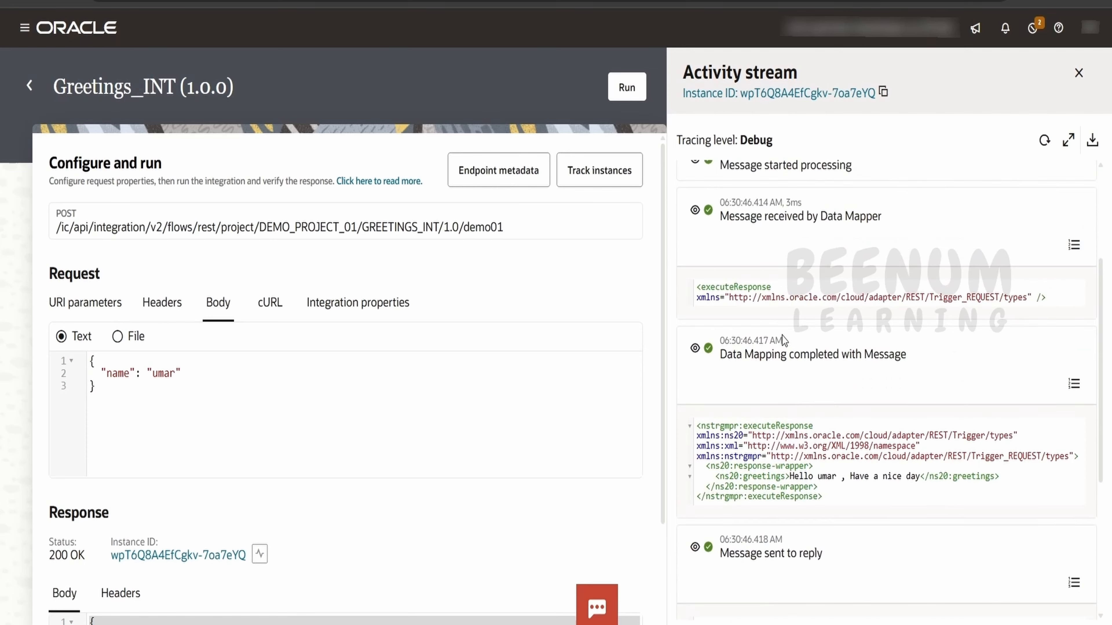
scroll(783, 342, "up", 4)
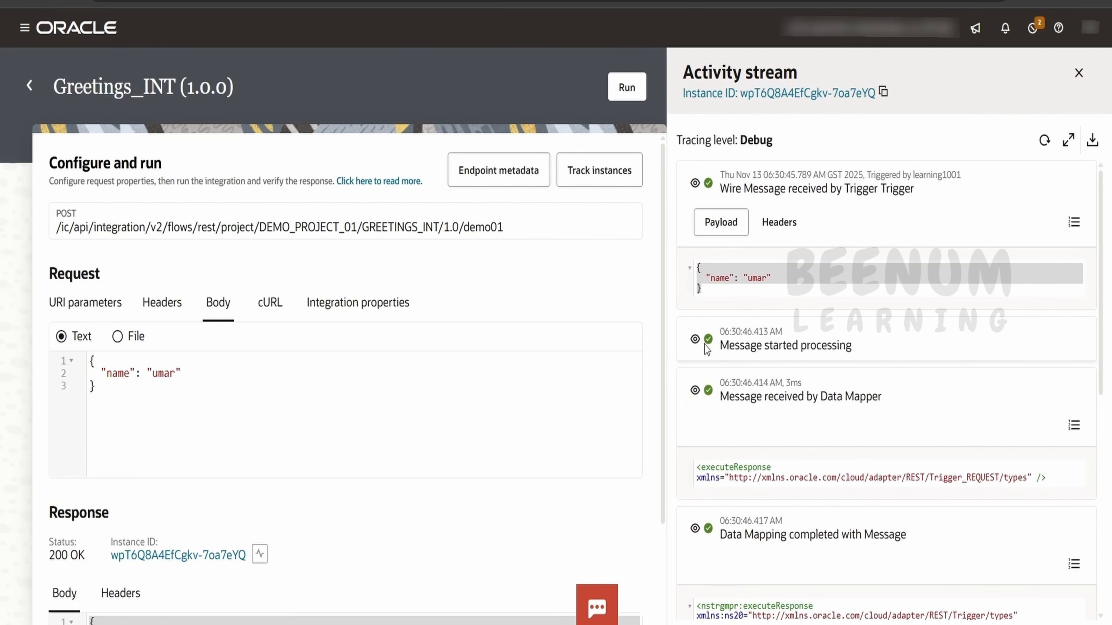
left_click(696, 340)
scroll(779, 412, "down", 3)
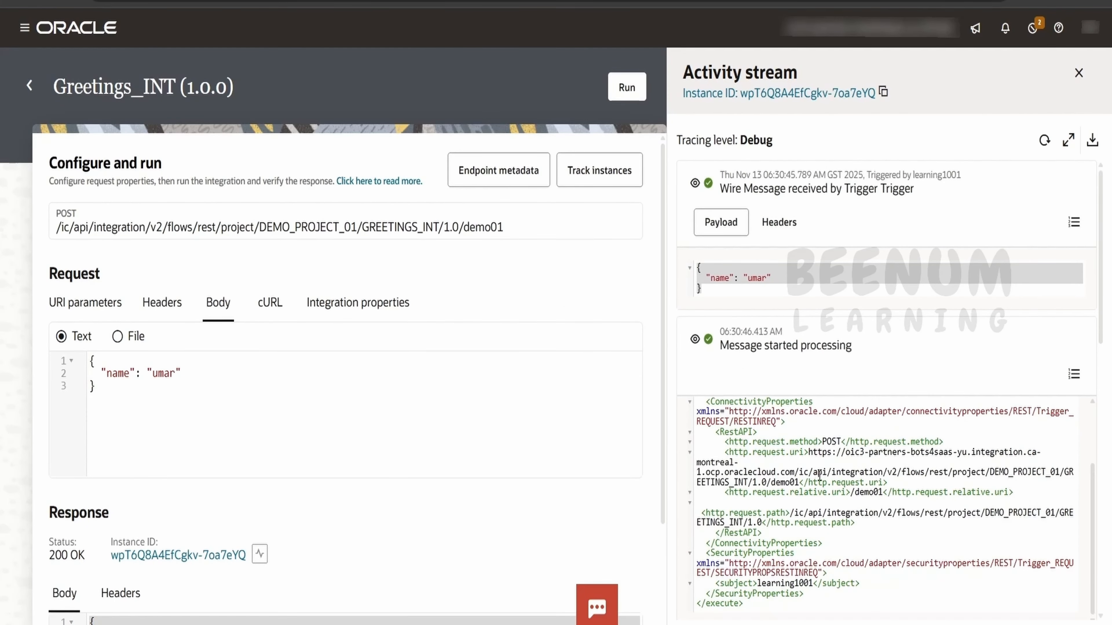
scroll(810, 451, "down", 5)
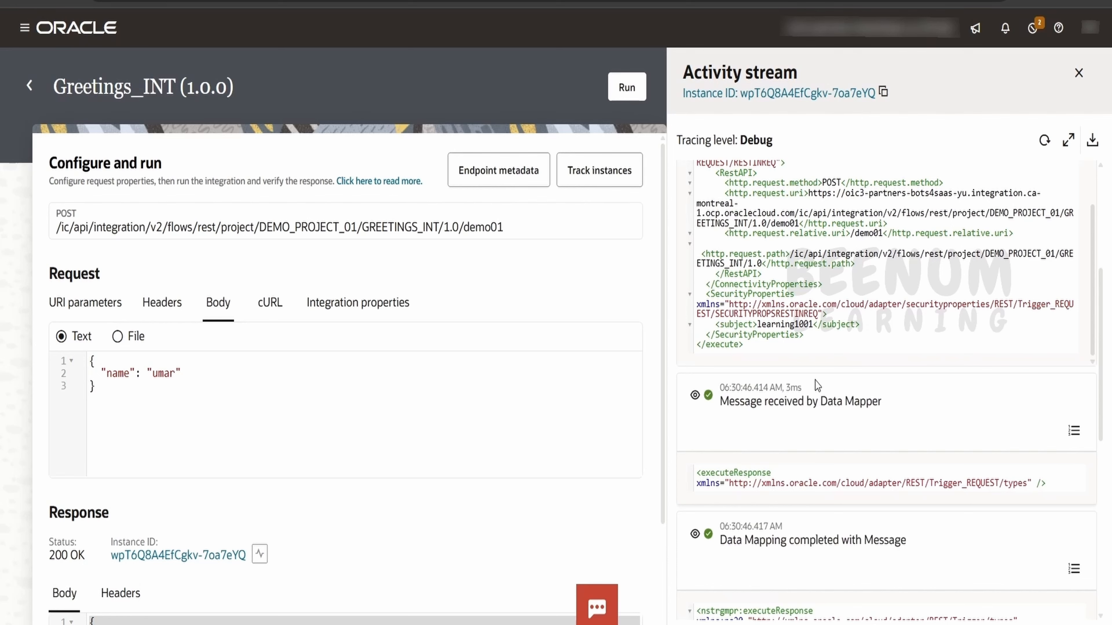
left_click(1079, 73)
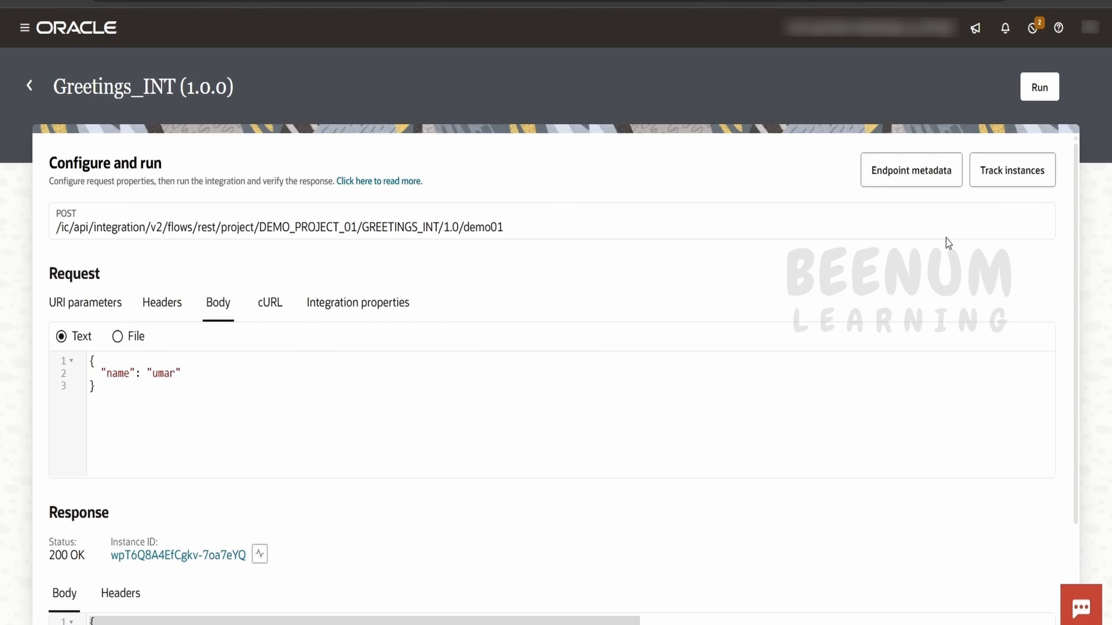
Open the endpoint metadata of Greetings_INT and examine the request and response samples for the /demo01 POST resource
left_click(925, 172)
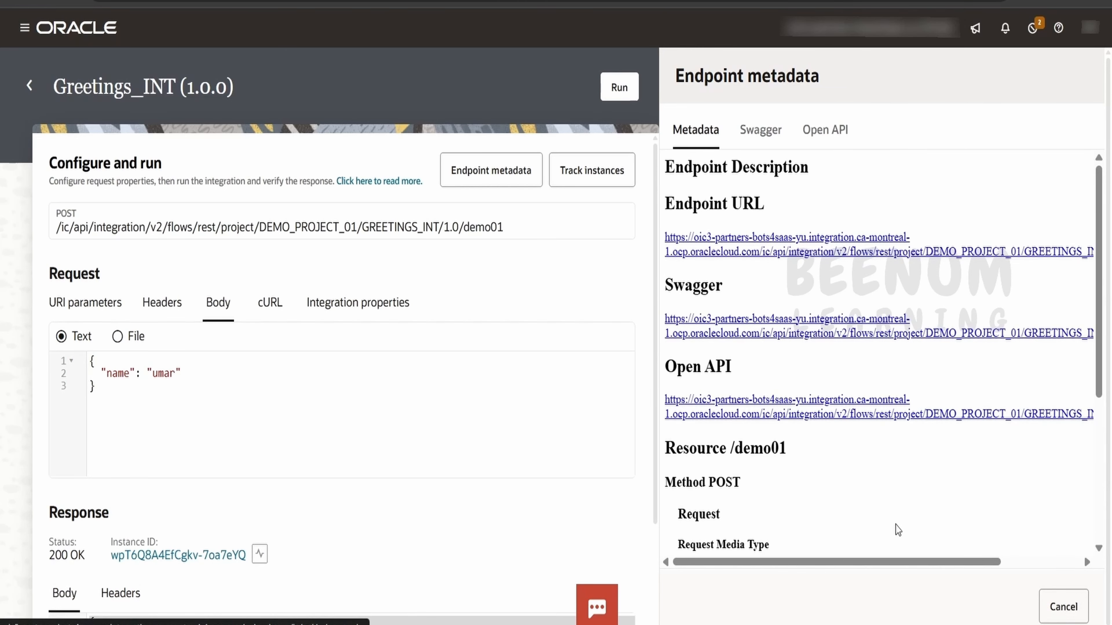
left_click_drag(894, 563, 823, 517)
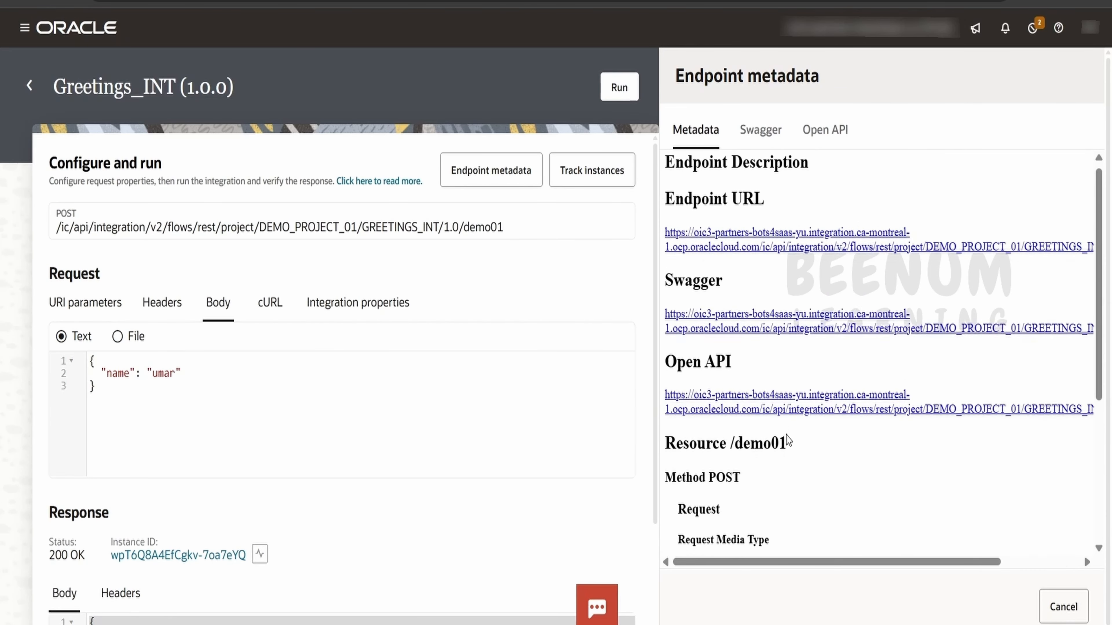
scroll(786, 436, "down", 5)
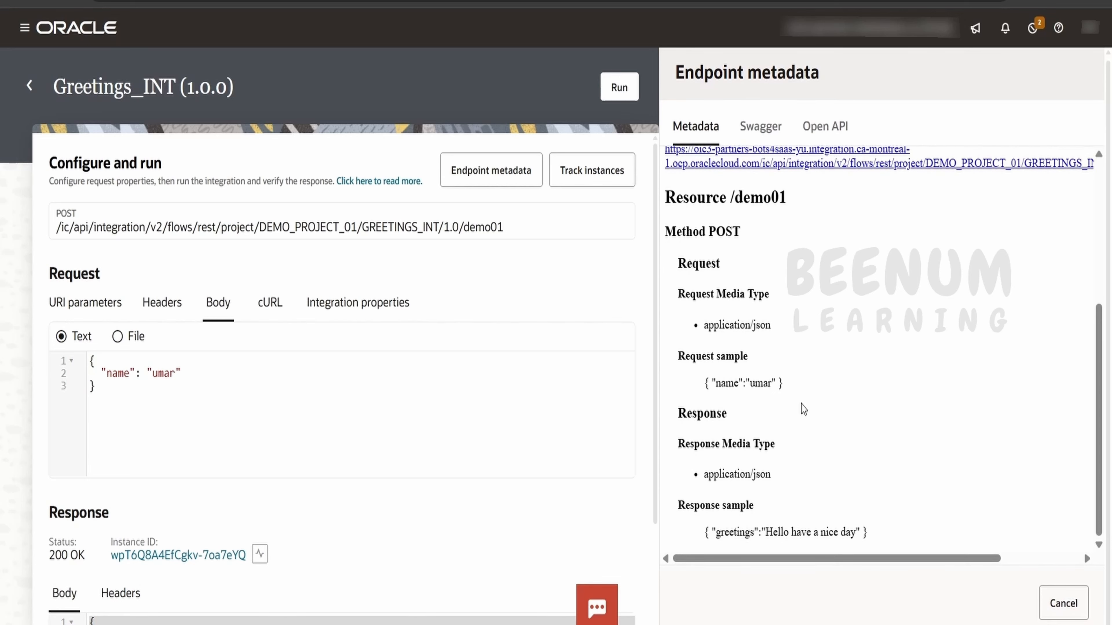
left_click_drag(875, 534, 670, 535)
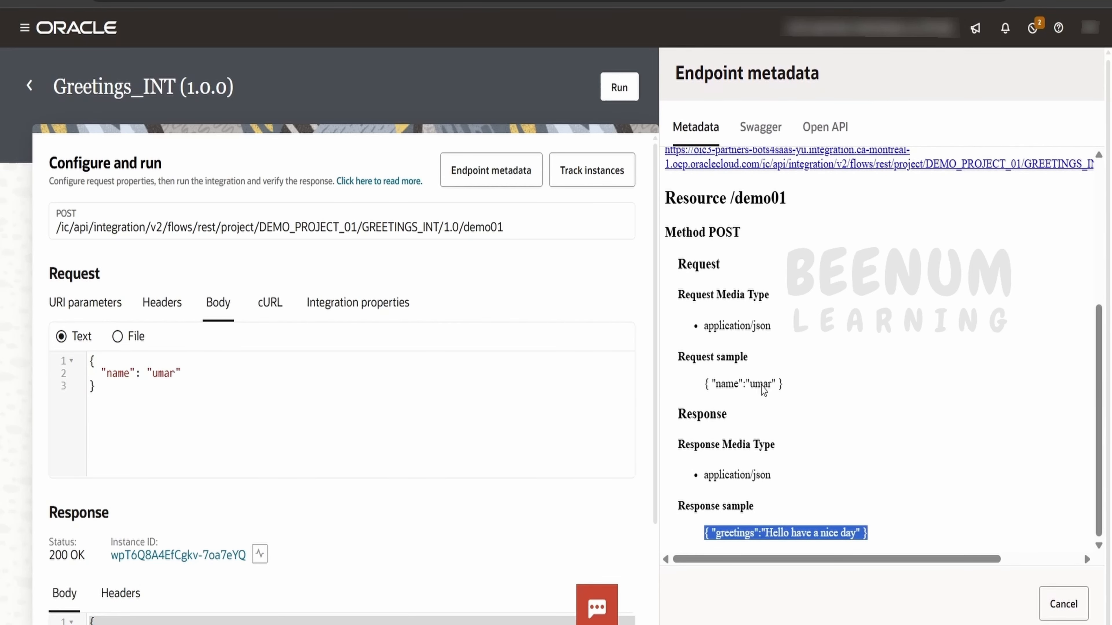
scroll(764, 392, "up", 5)
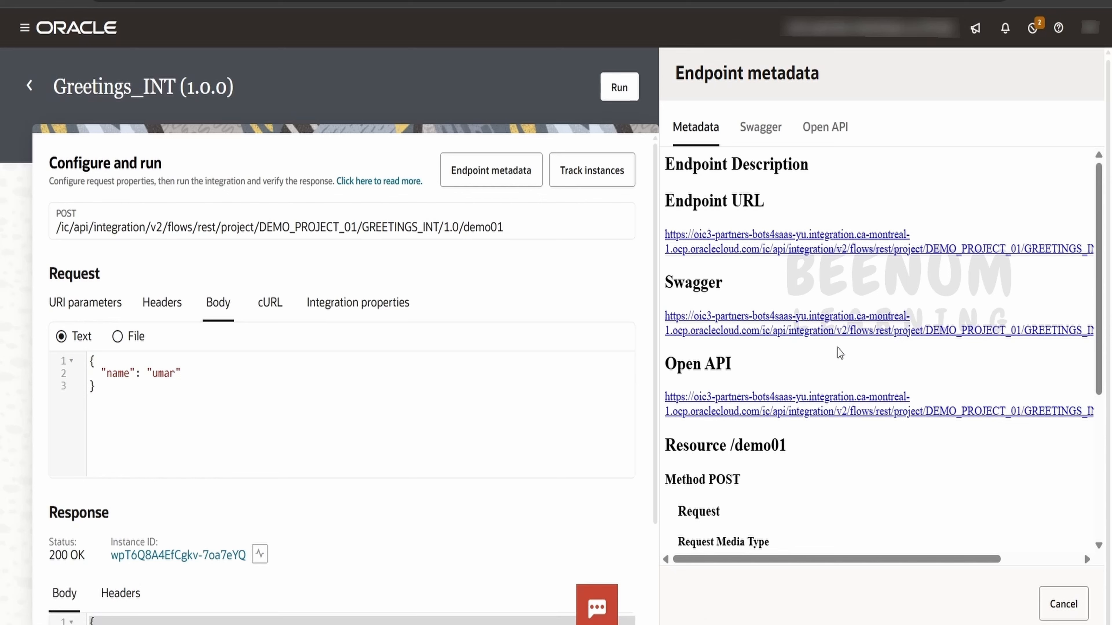
Copy the Greetings_INT endpoint URL from the metadata, and switch to Postman to check the full URL of the demo request
right_click(833, 238)
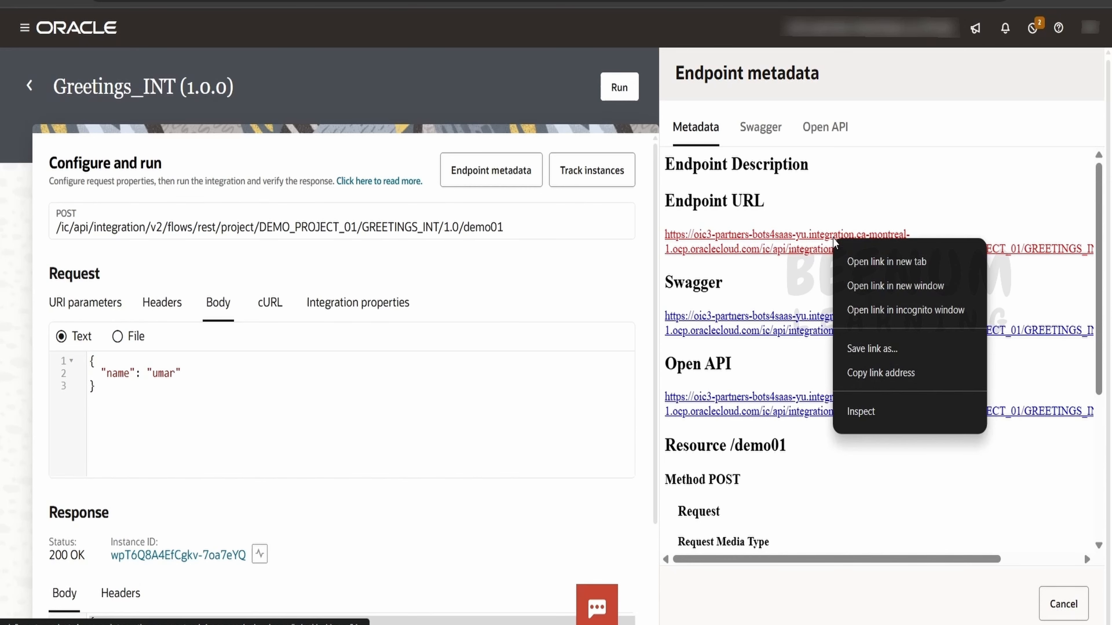
left_click(887, 367)
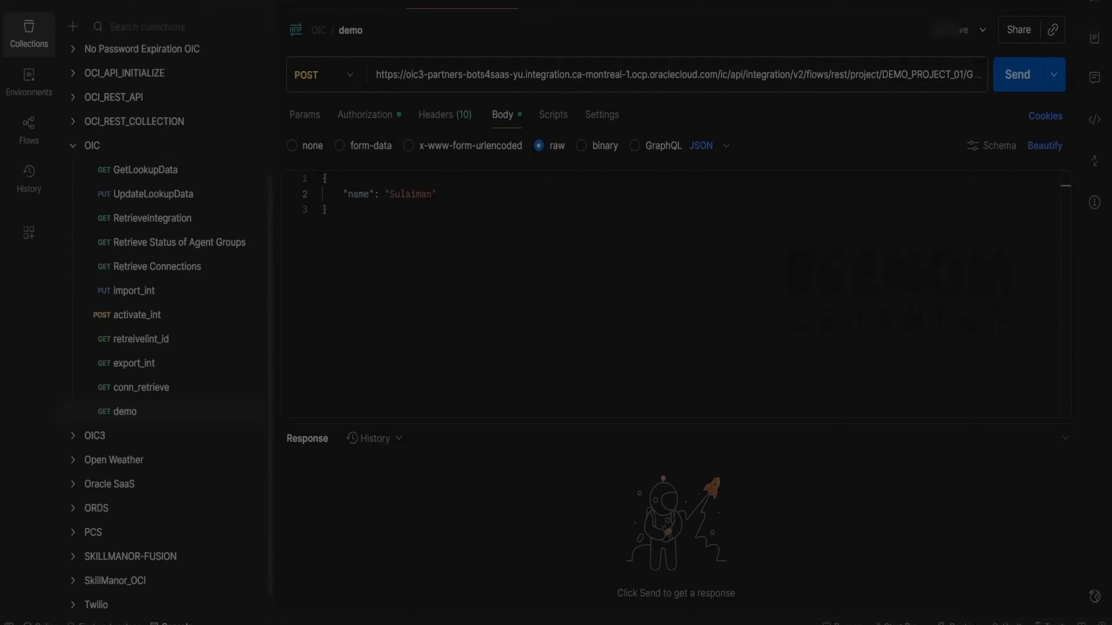
left_click(638, 80)
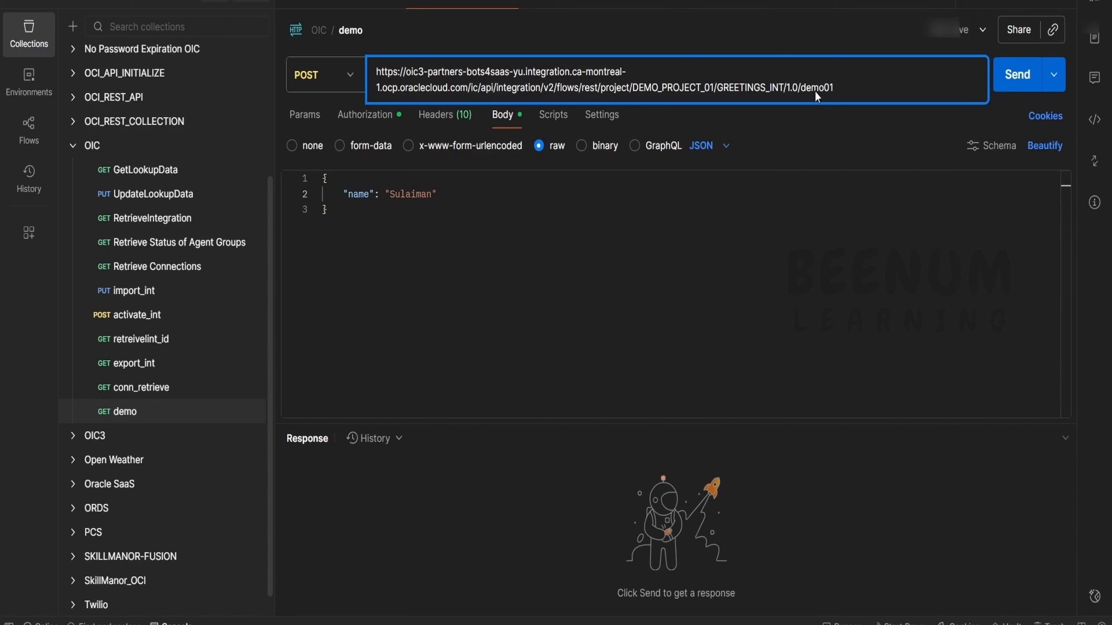
Review the demo request's raw JSON body, POST method and Basic Auth authorization settings
left_click(385, 280)
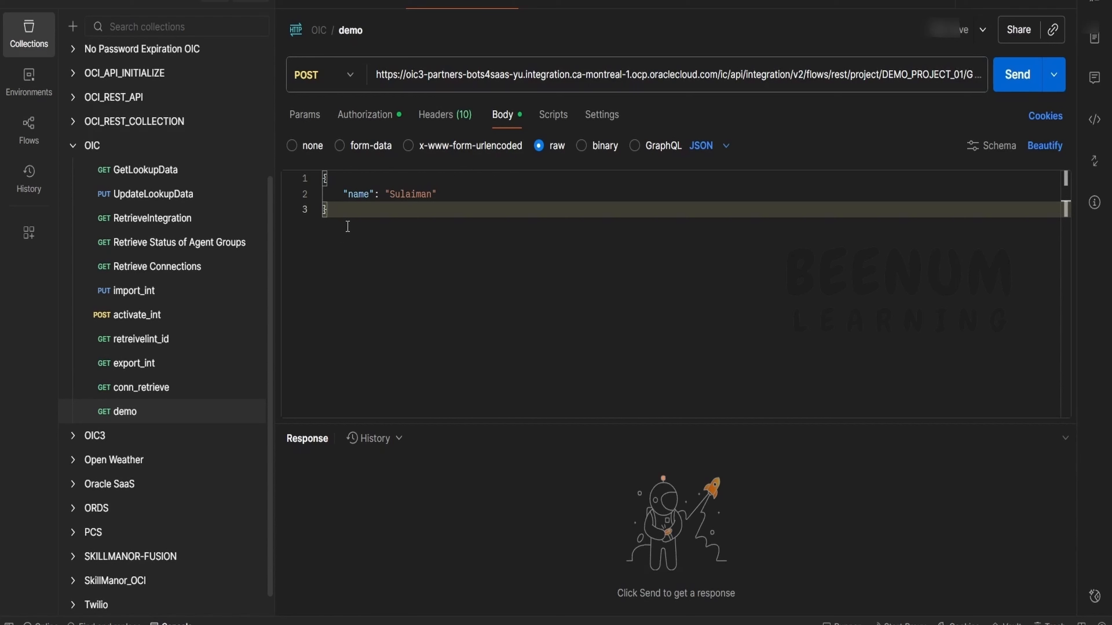
key("ctrl+a")
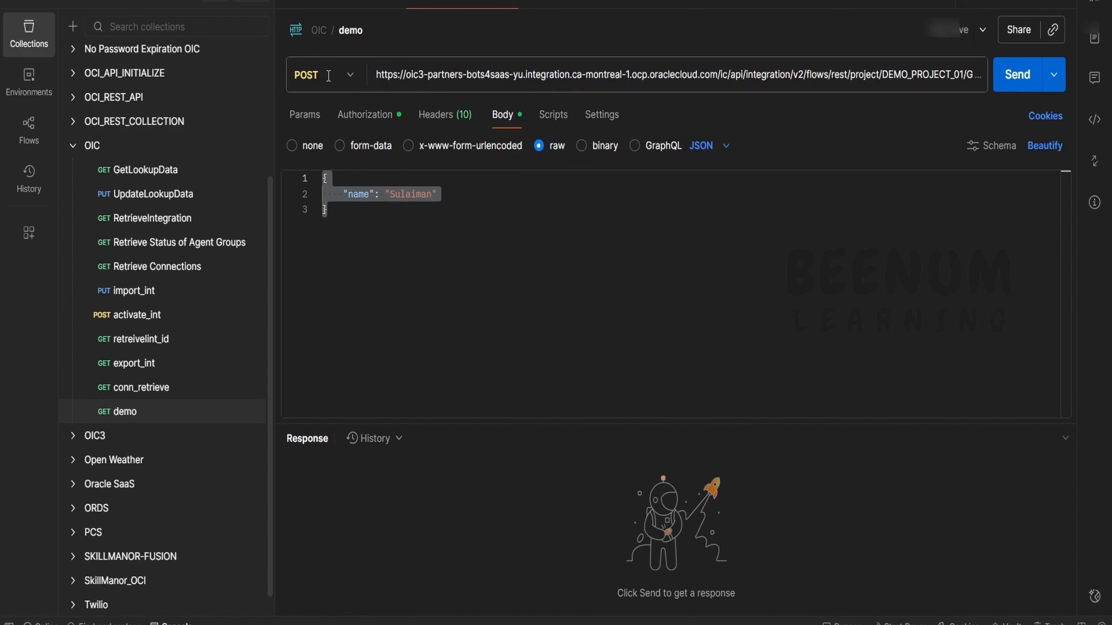
left_click(338, 77)
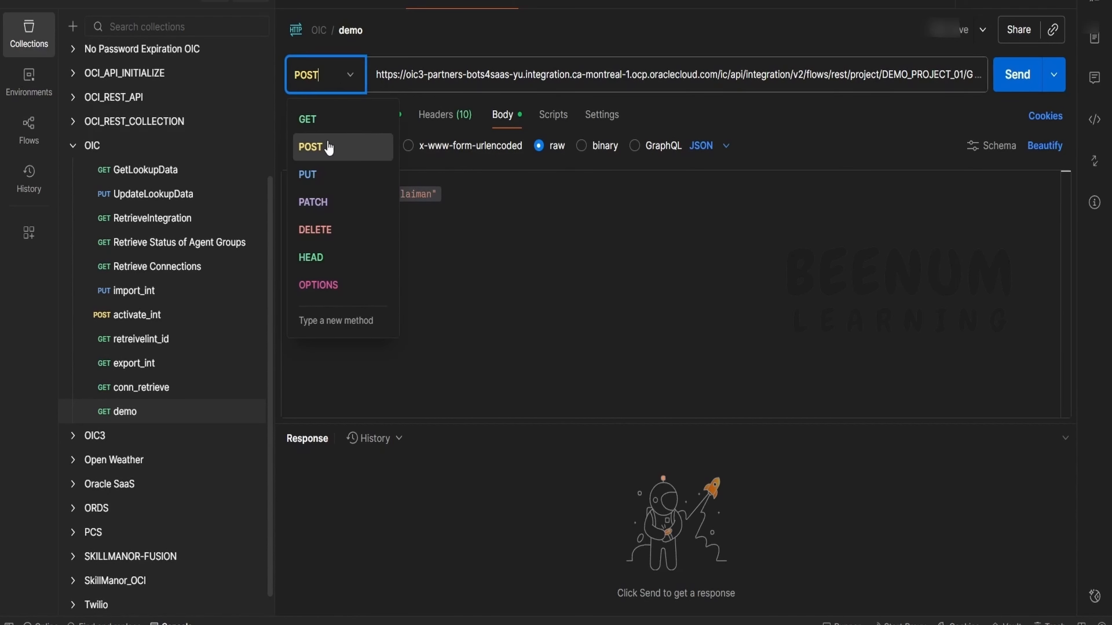
left_click(455, 211)
left_click(380, 124)
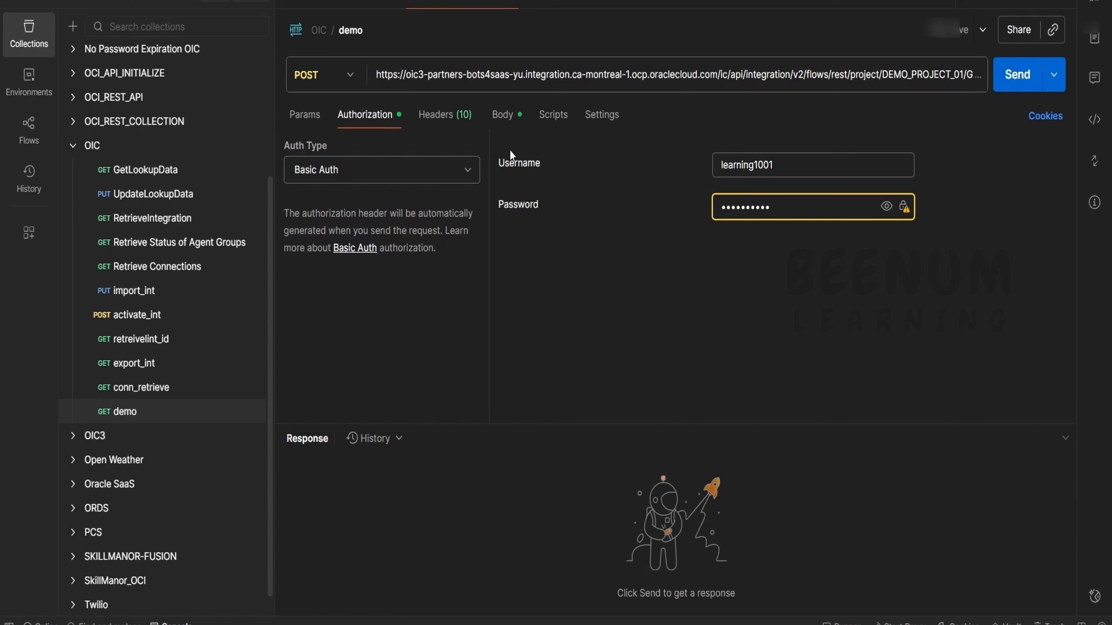
Send the demo POST request with its JSON name body, and enlarge the response area to read the returned greetings message
left_click(503, 125)
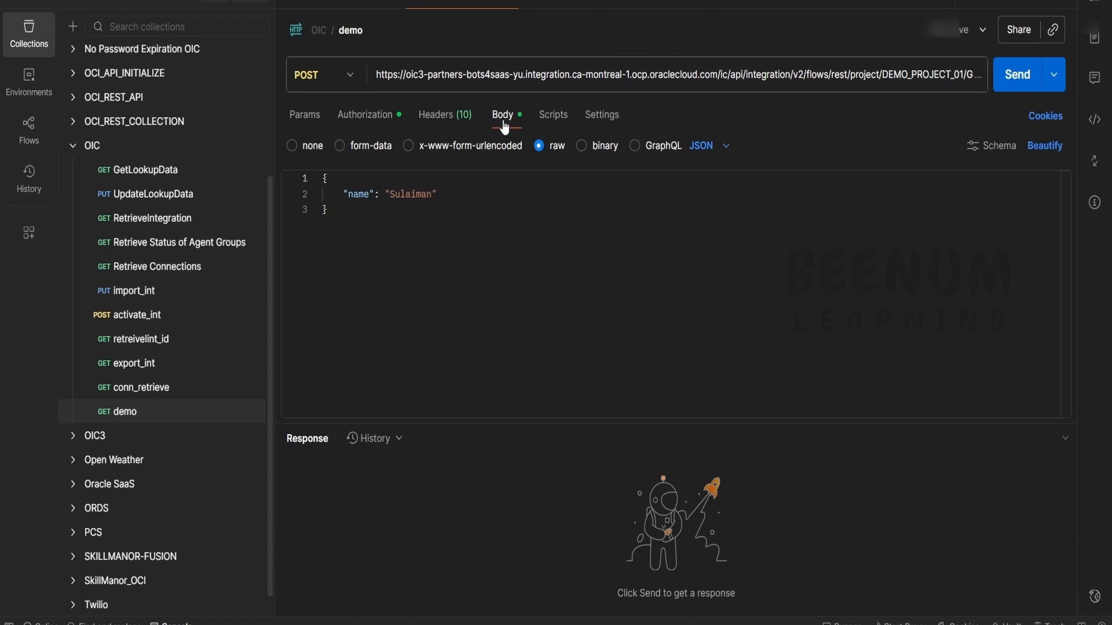
left_click(1003, 77)
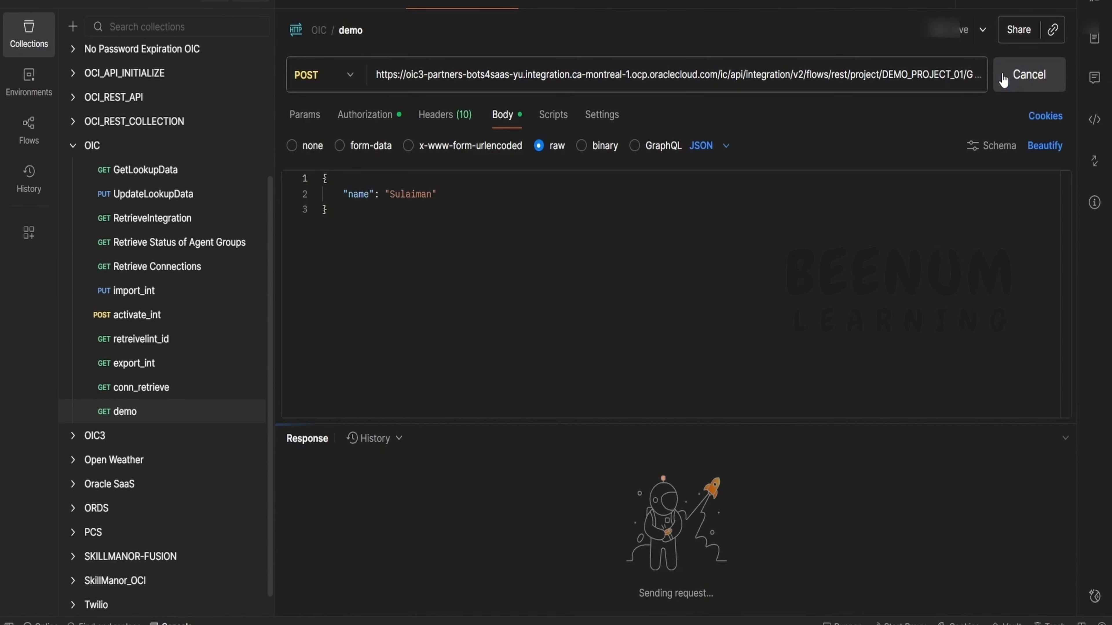
left_click_drag(699, 423, 733, 288)
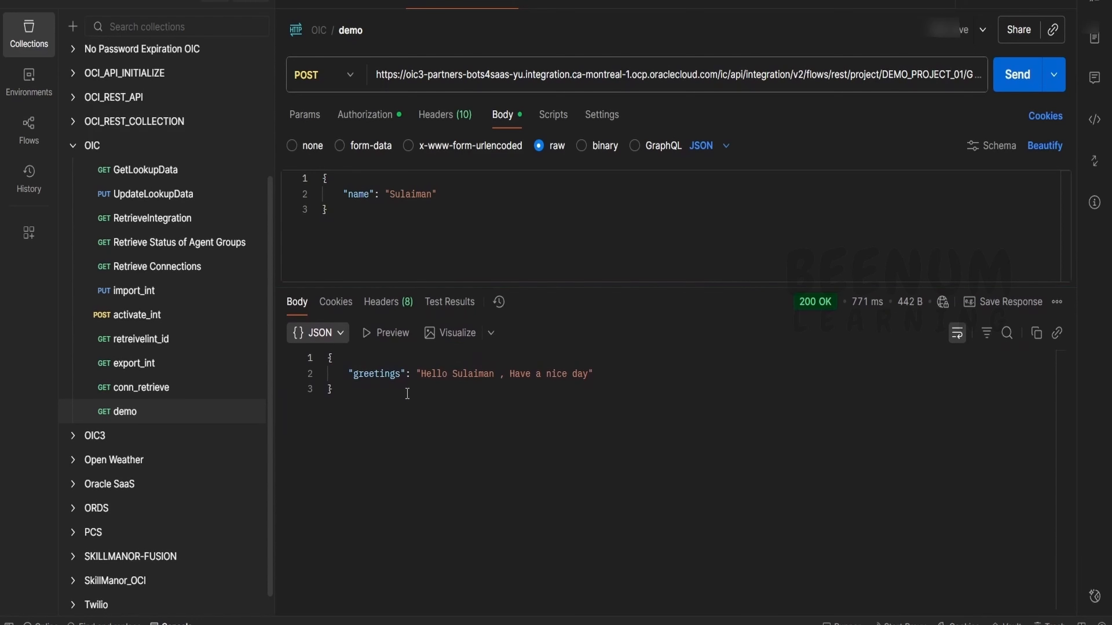